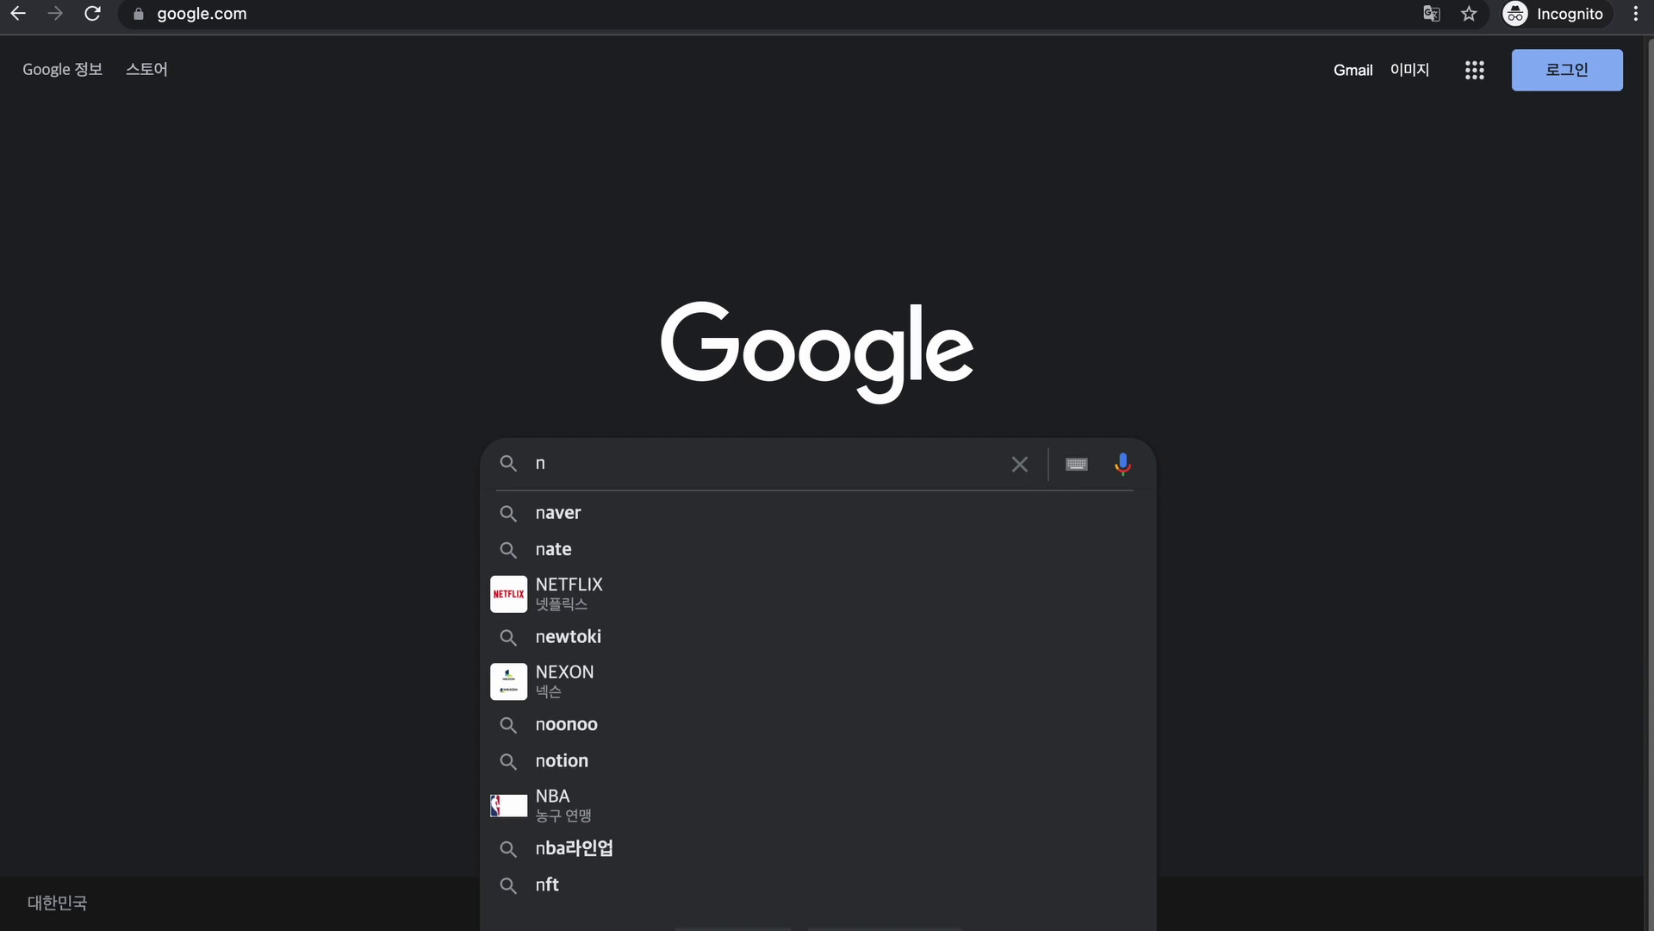
# - Search Google for 'nepse tms 48' and open the NEPSE Online Trading system result
pyautogui.write('epse')
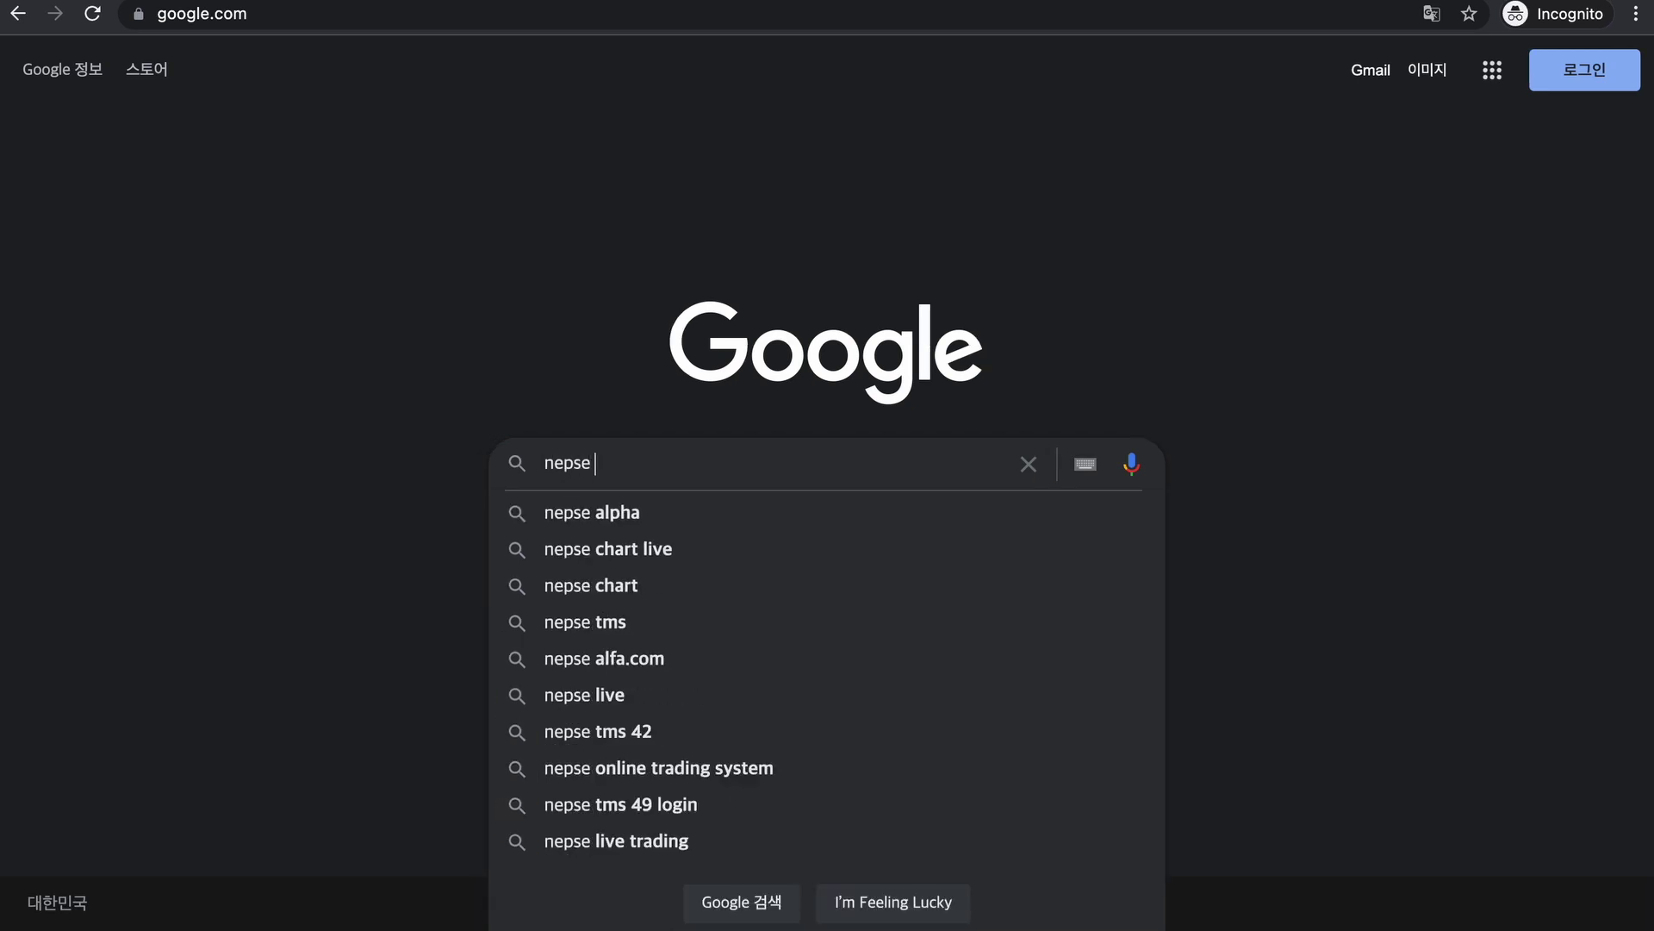
pyautogui.write(' tms')
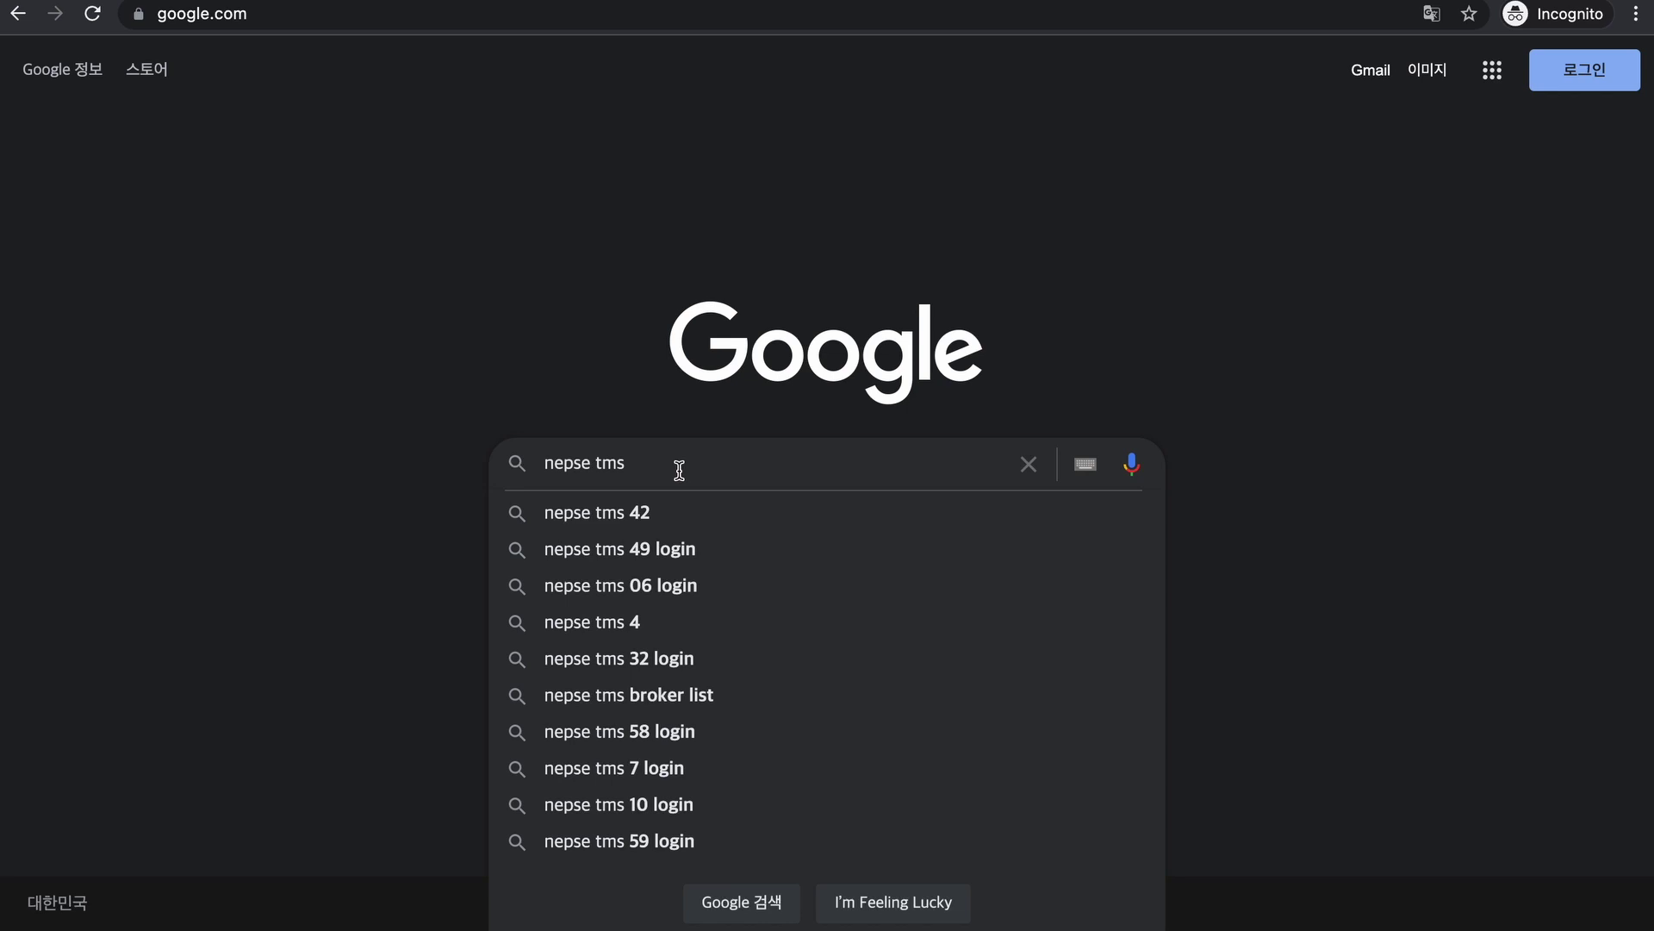
pyautogui.write('41')
pyautogui.press('BackSpace')
pyautogui.write('8')
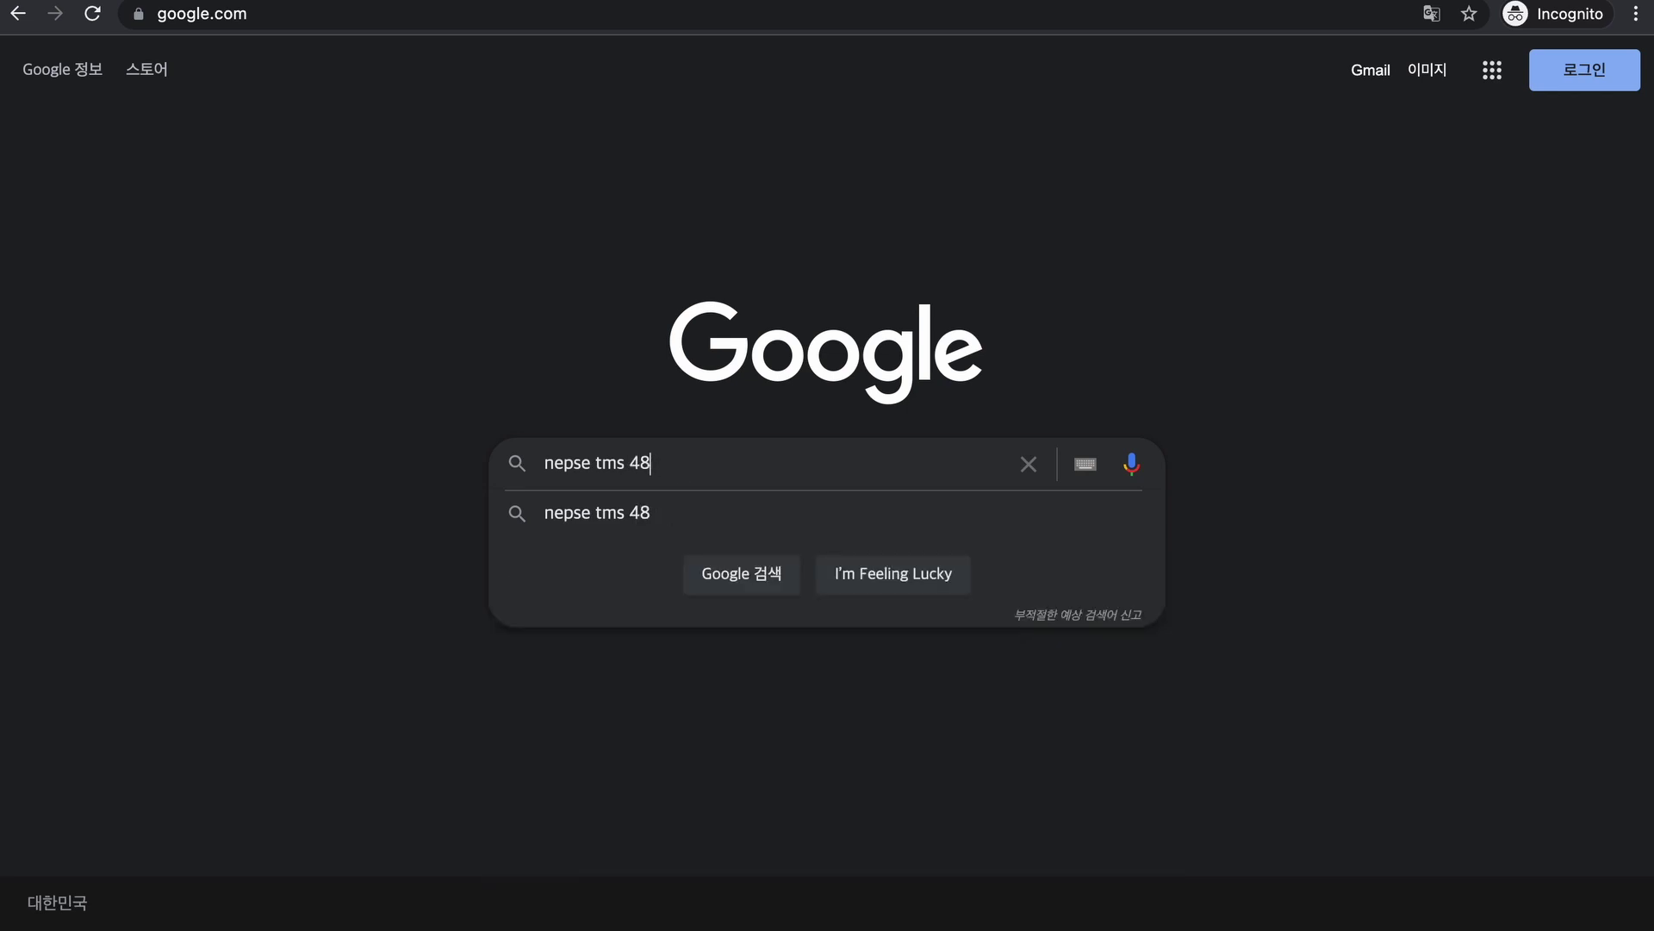
pyautogui.press('BackSpace')
pyautogui.press('BackSpace')
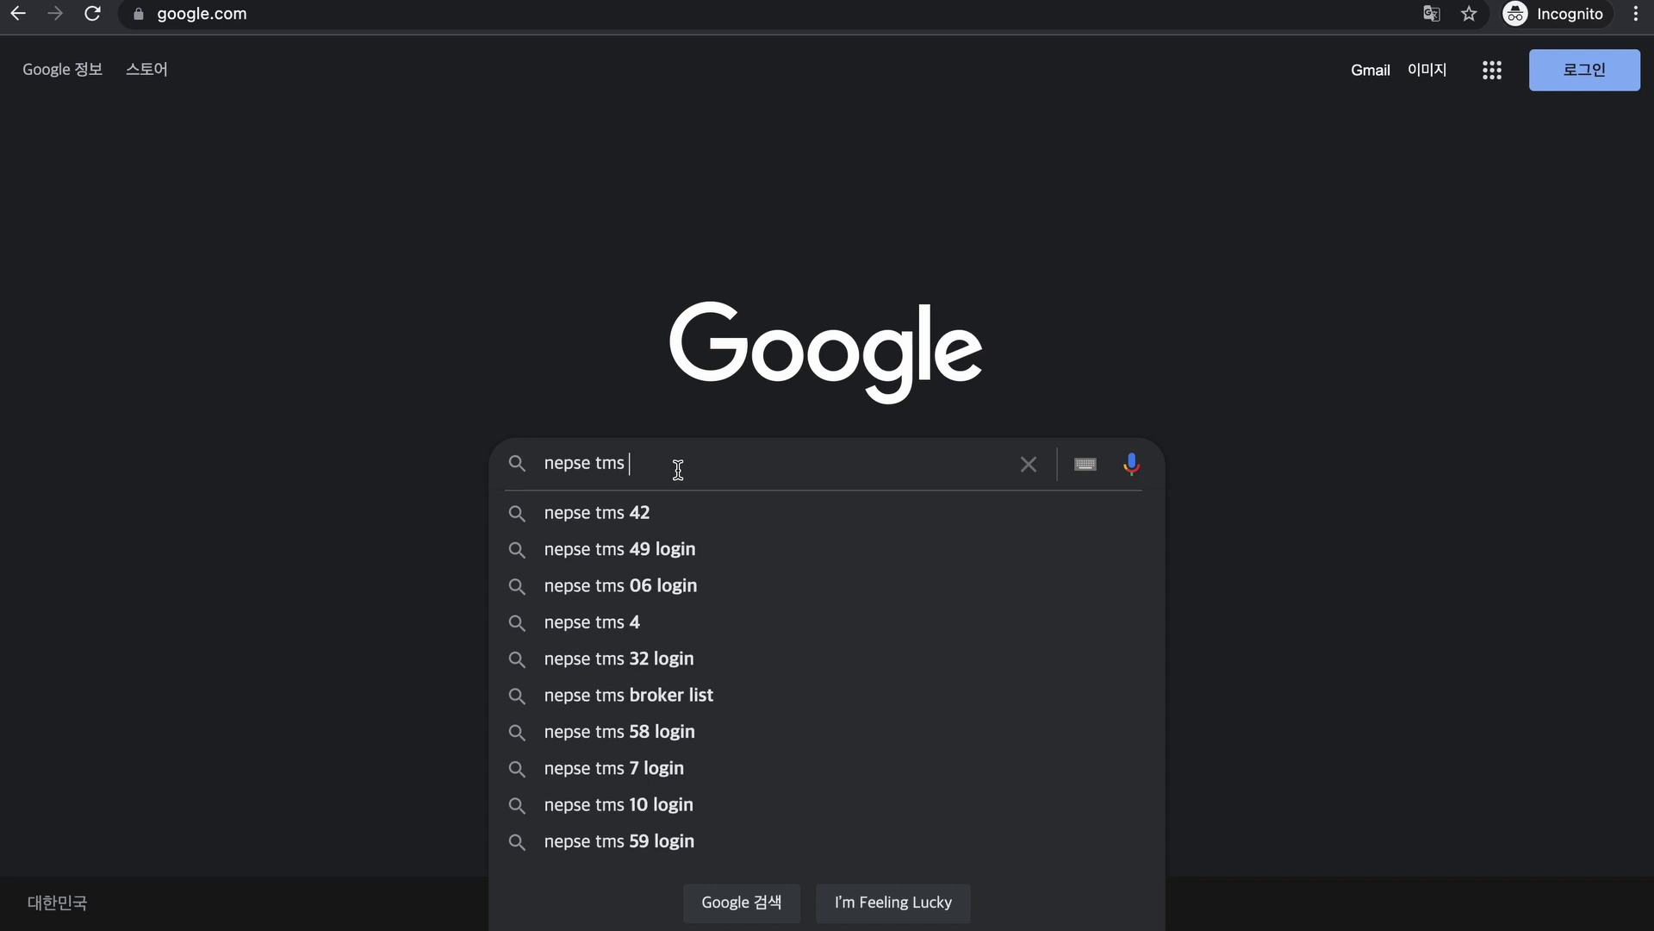
pyautogui.write('1')
pyautogui.press('BackSpace')
pyautogui.write('2')
pyautogui.press('BackSpace')
pyautogui.write('3')
pyautogui.press('BackSpace')
pyautogui.write('48')
pyautogui.press('Return')
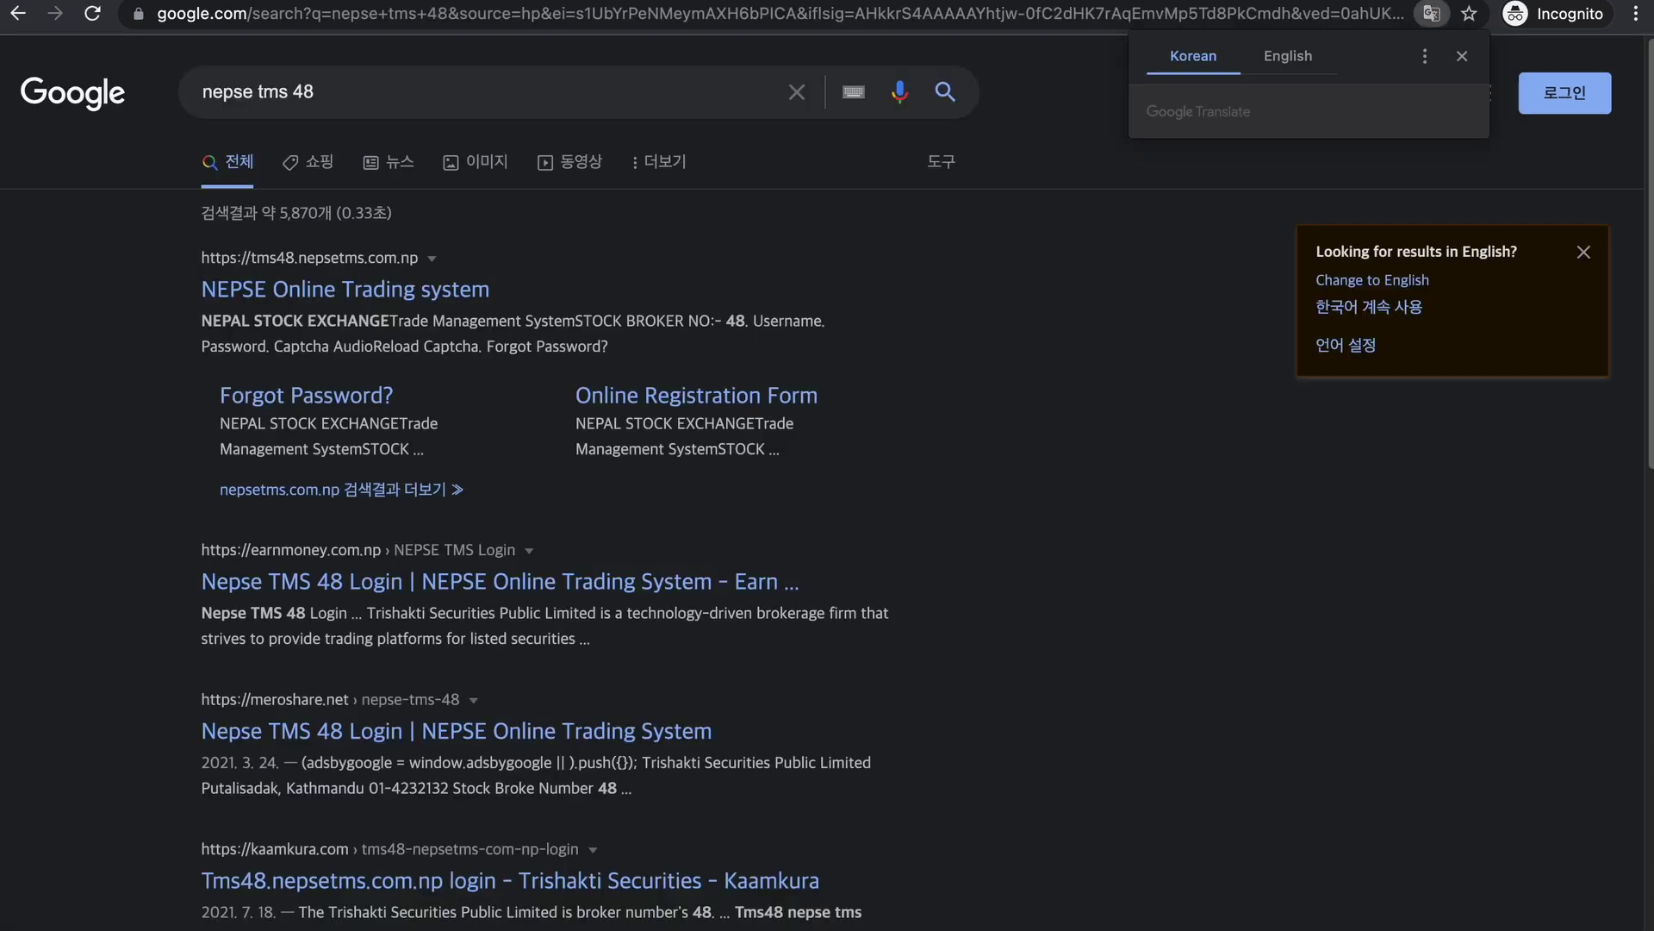
pyautogui.click(320, 292)
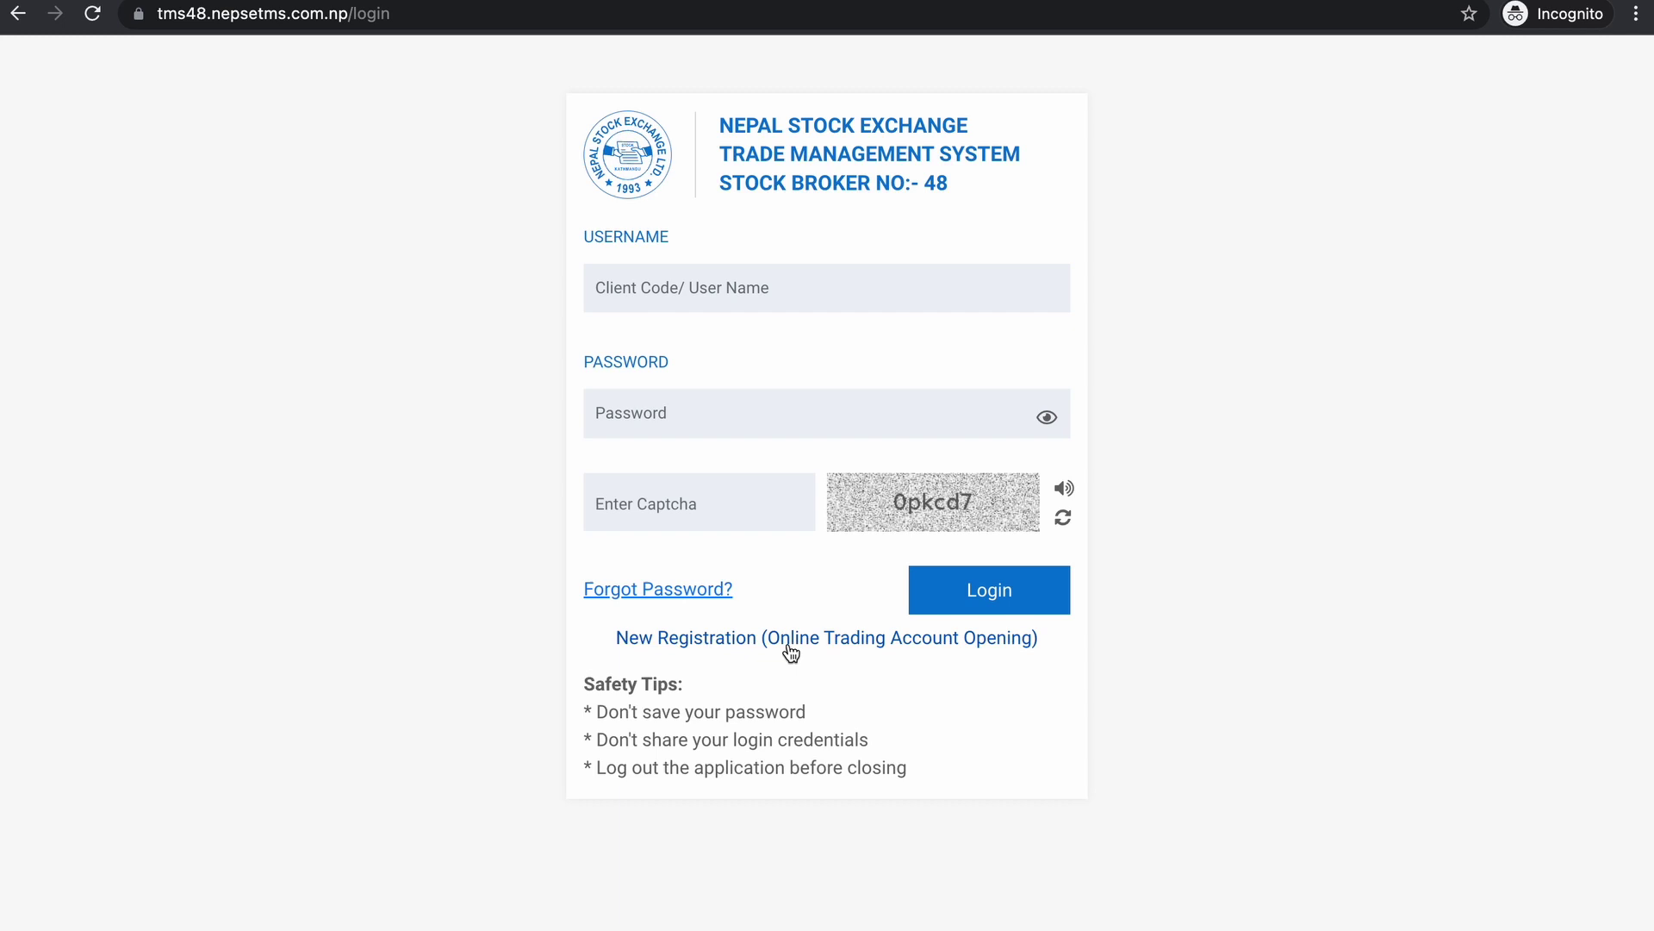
# - Start a new registration as an Individual client with Kathmandu as member branch
pyautogui.click(797, 639)
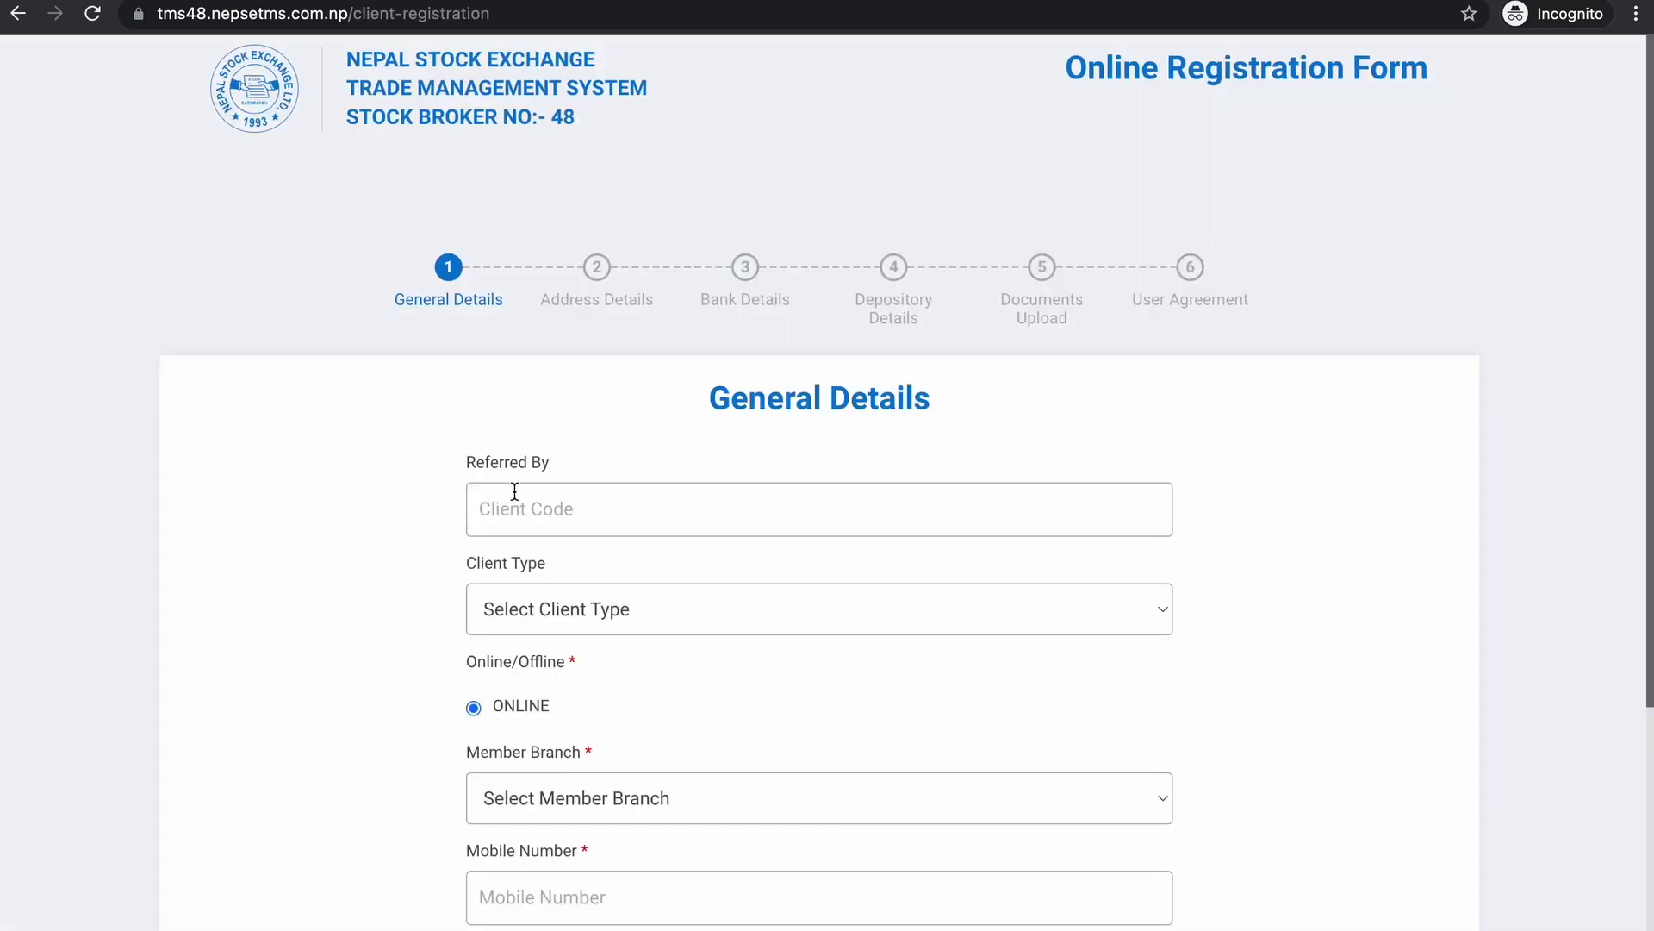
pyautogui.scroll(-1, 581, 526)
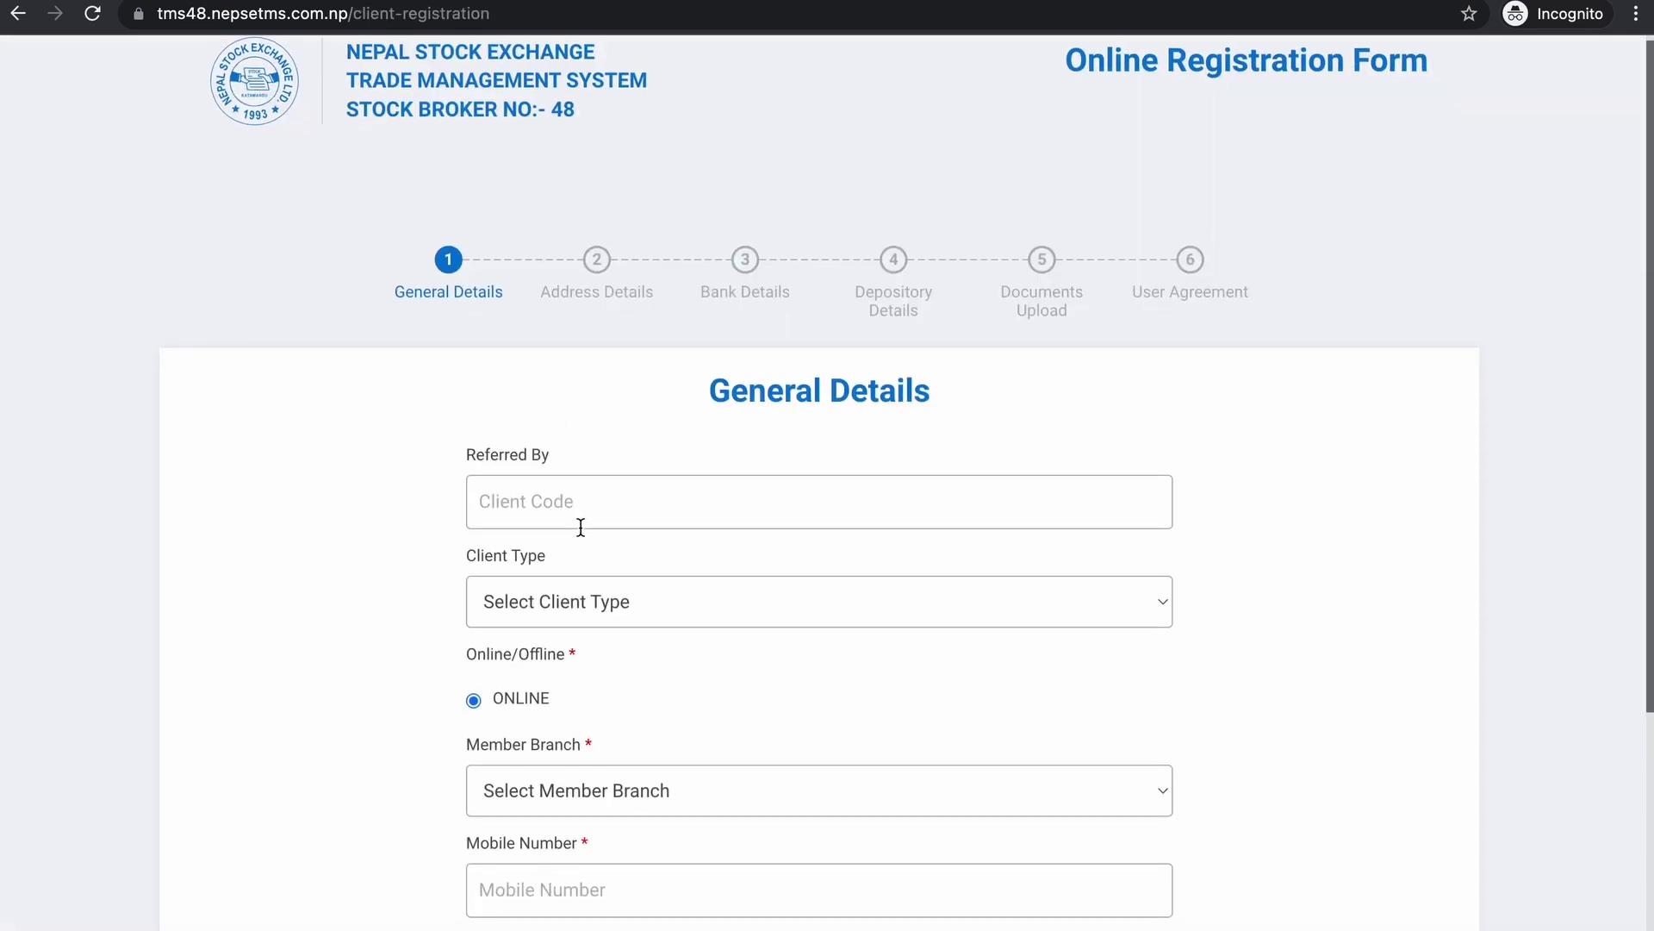
pyautogui.click(1051, 601)
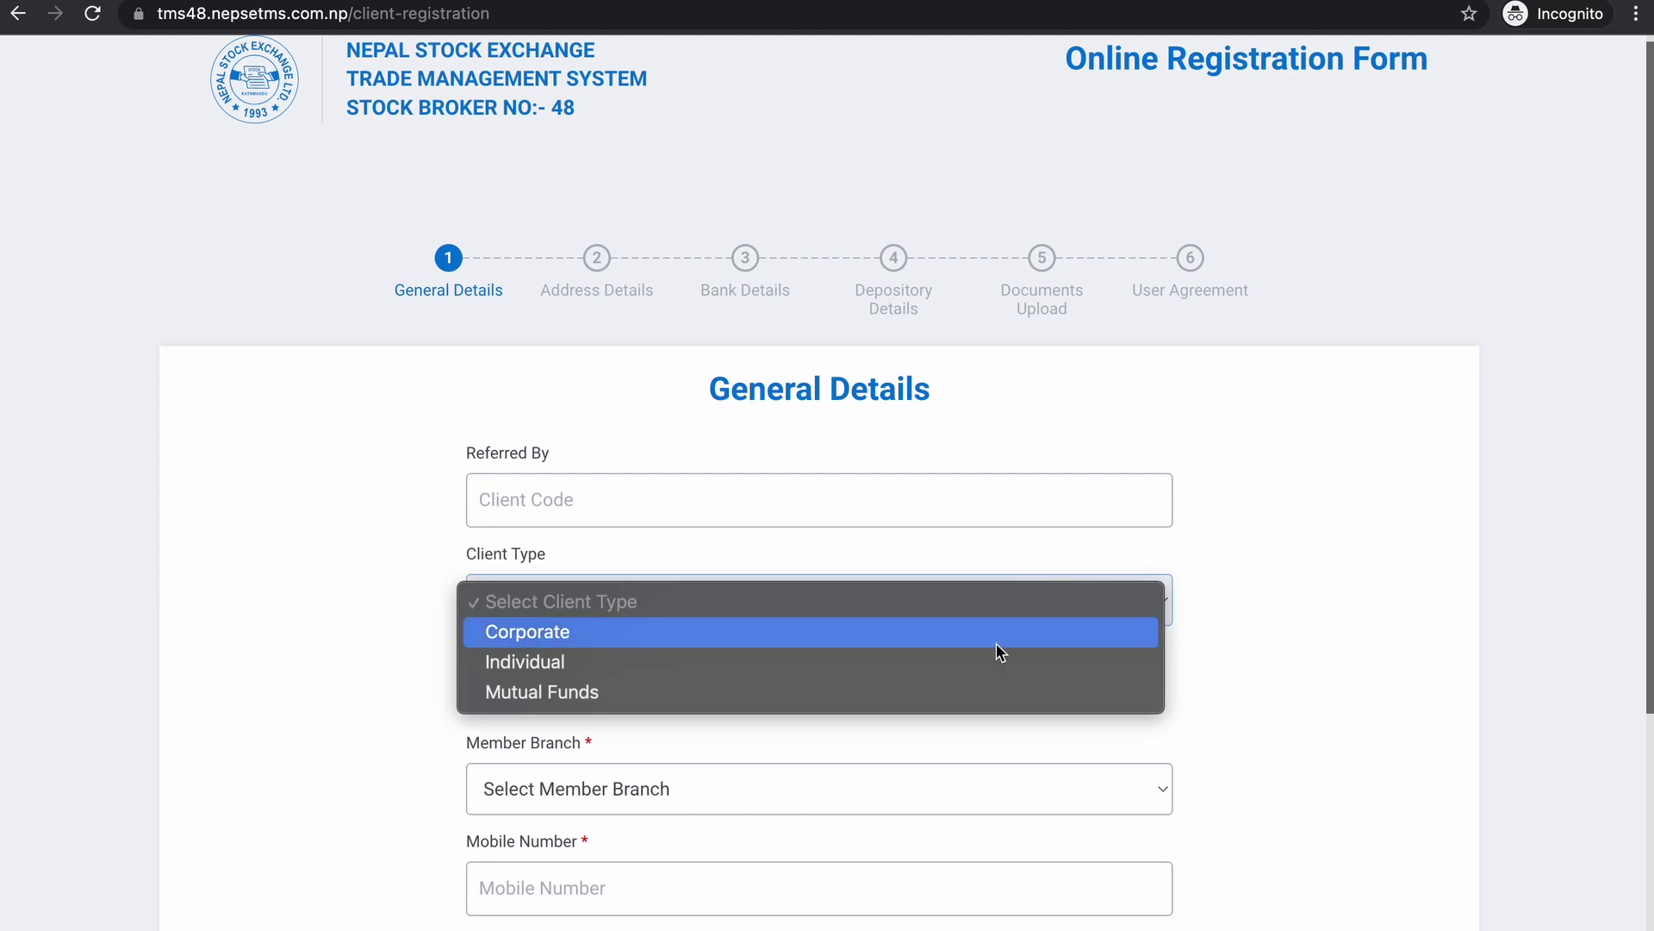
pyautogui.click(974, 668)
pyautogui.scroll(-2, 974, 672)
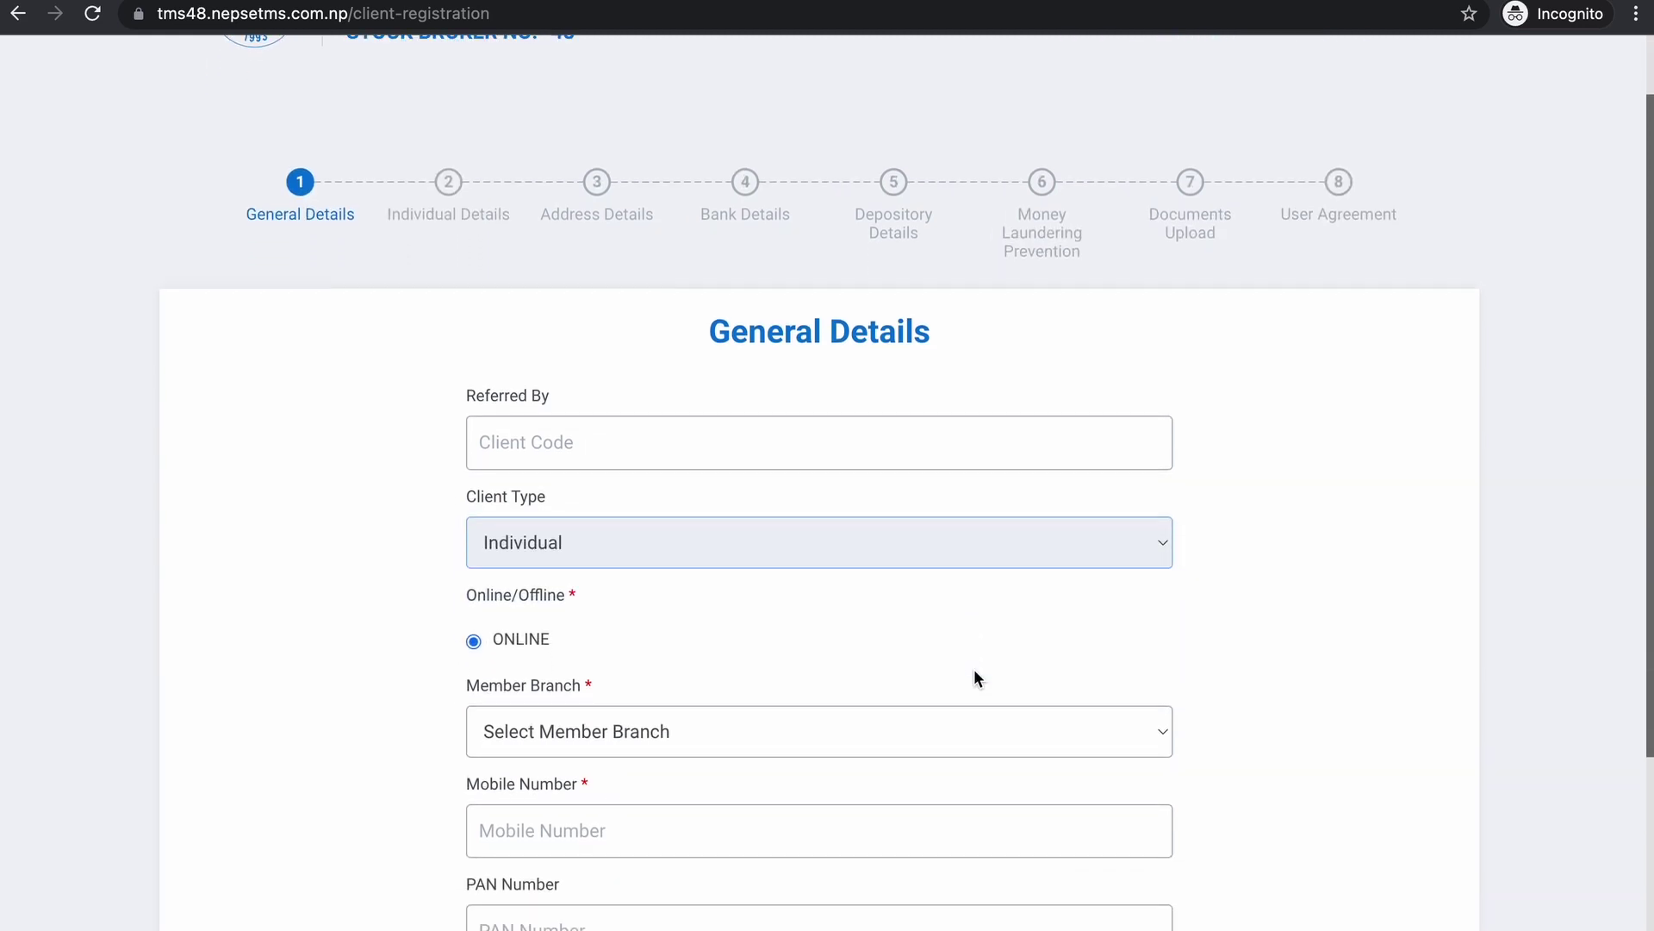
pyautogui.click(953, 712)
pyautogui.click(931, 746)
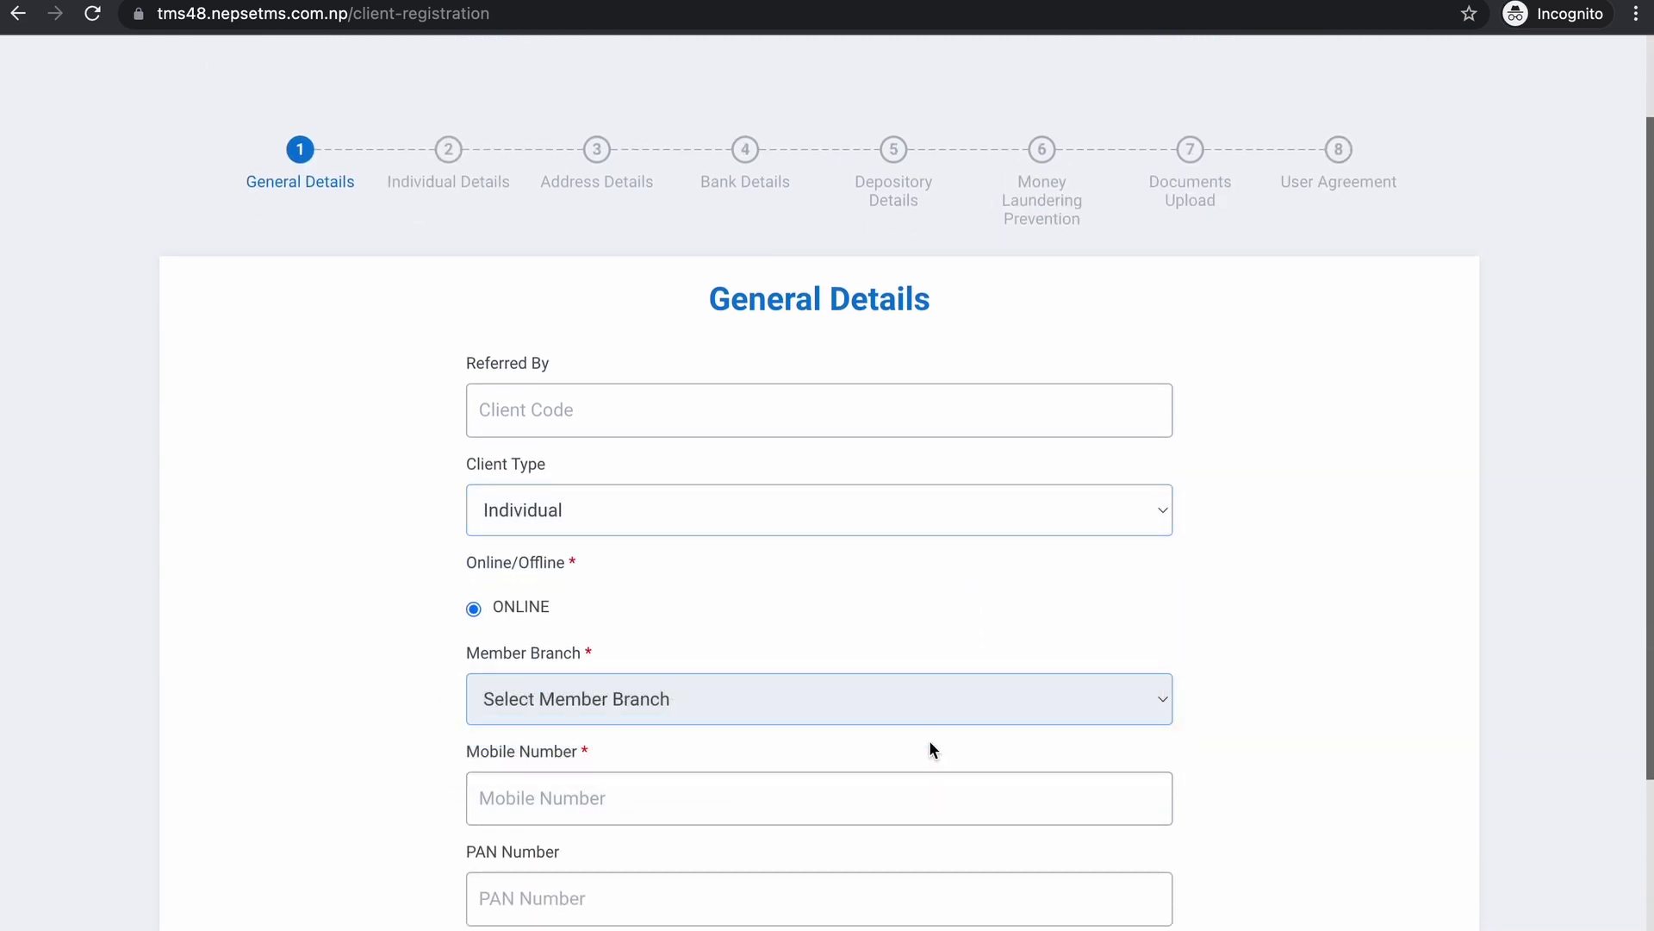
# - Fill in the client's mobile number and email address
pyautogui.scroll(-3, 930, 743)
pyautogui.click(921, 677)
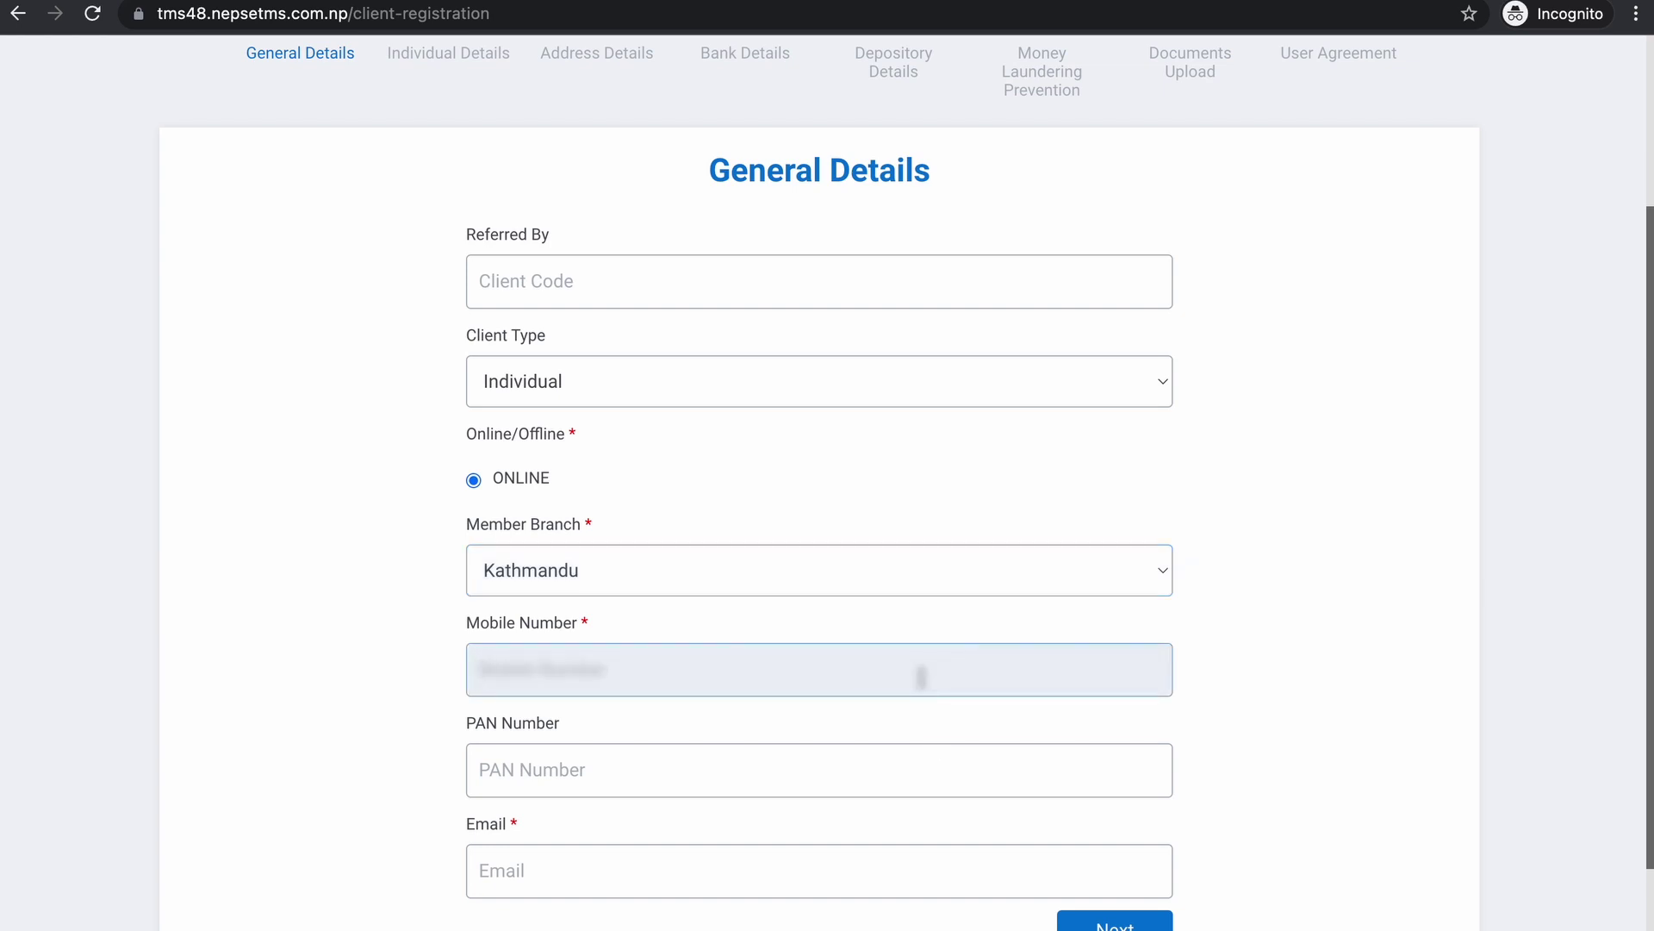
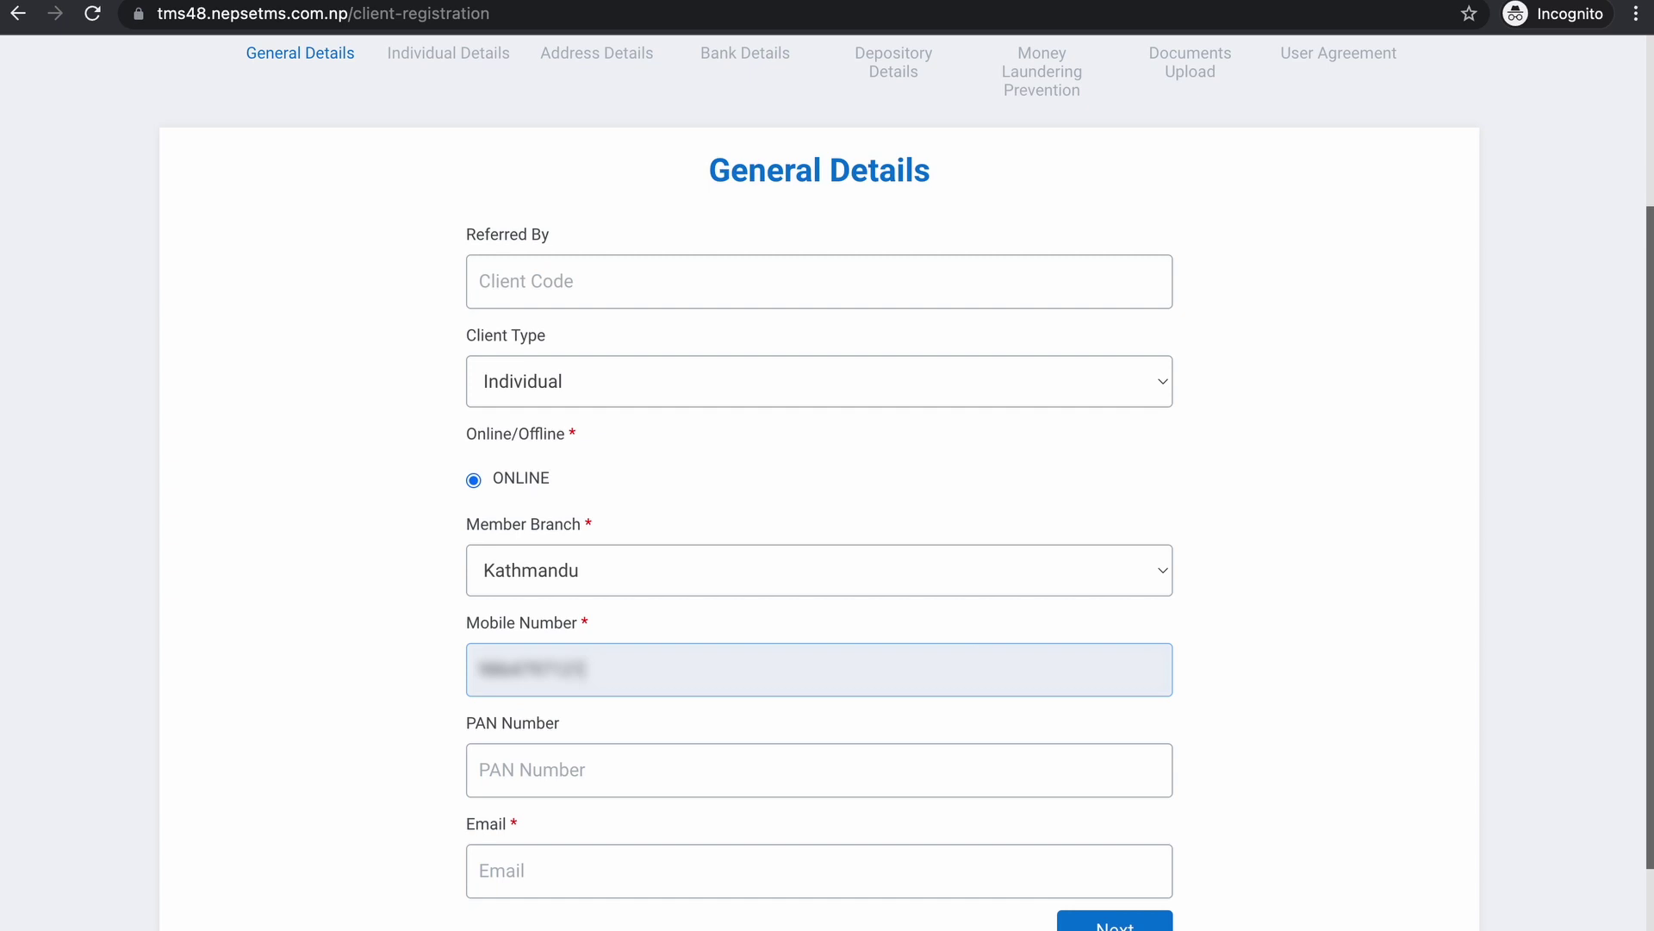
pyautogui.click(940, 862)
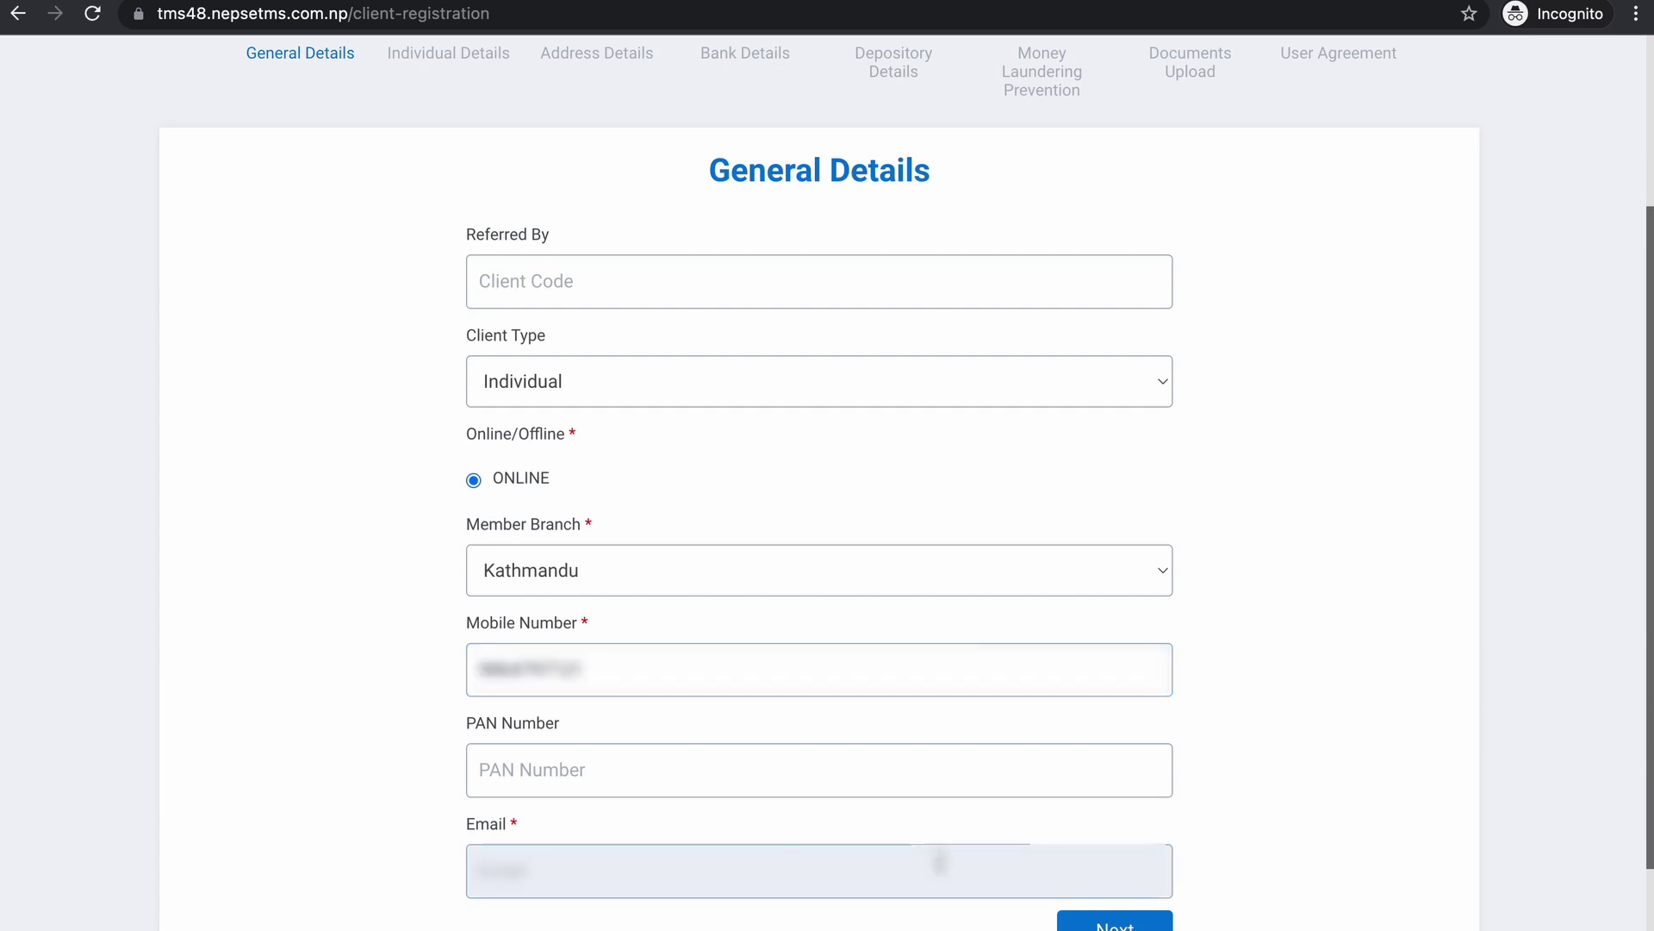
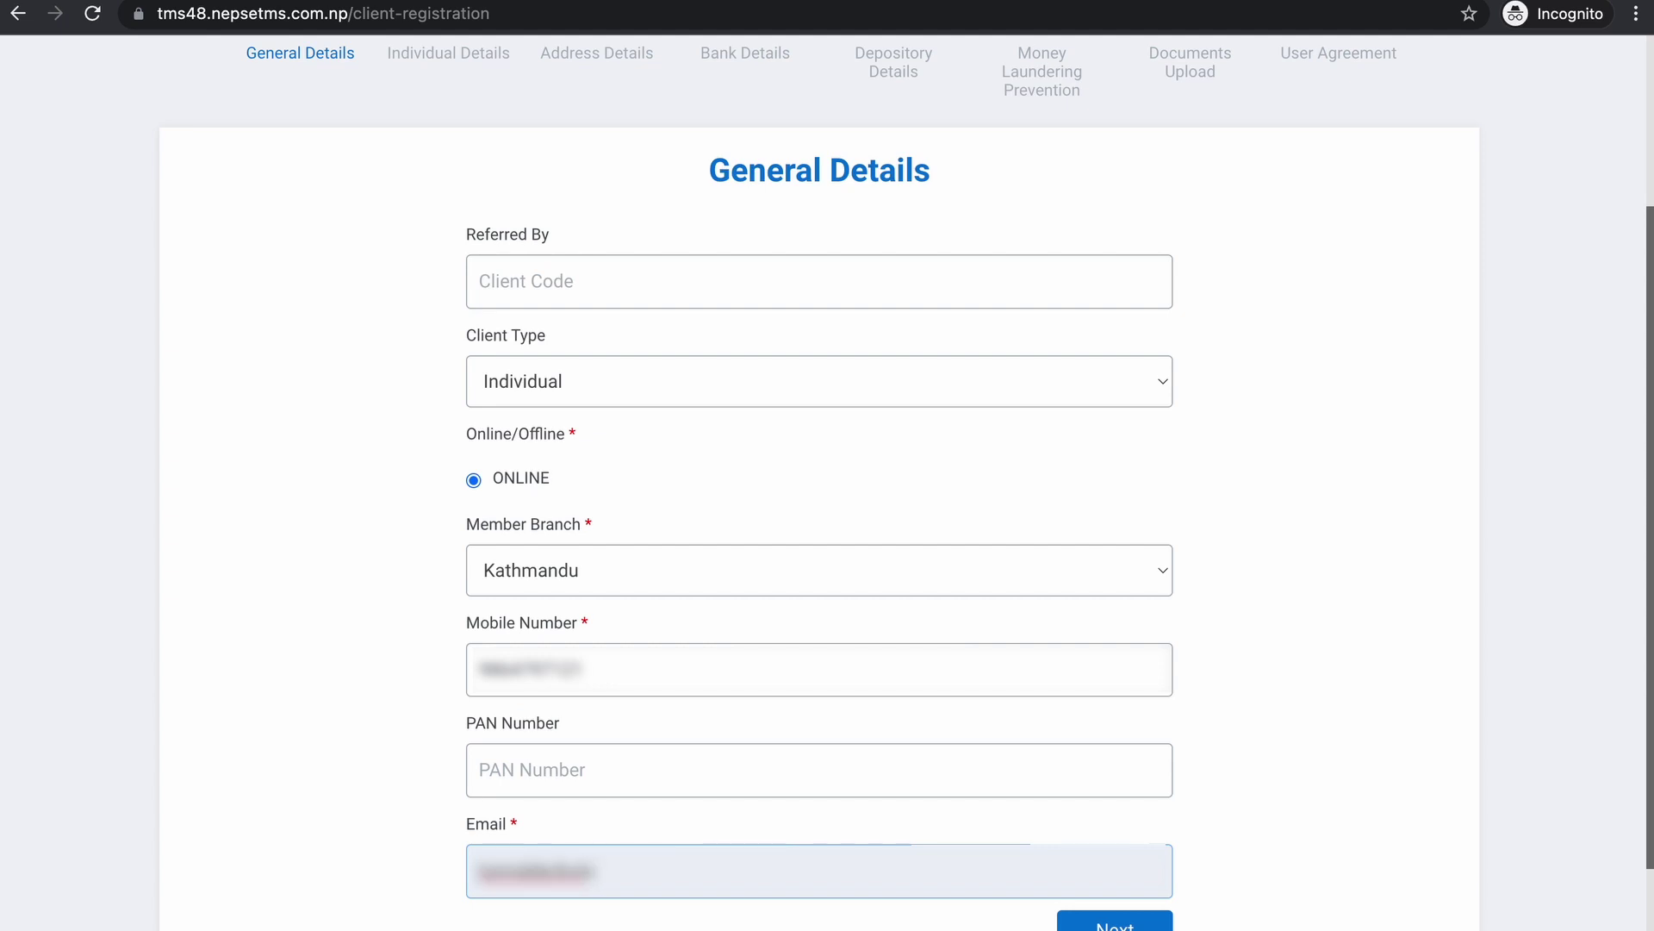
# - Continue to Individual Details and fix the misspelled ending of the grandfather's name
pyautogui.press('Return')
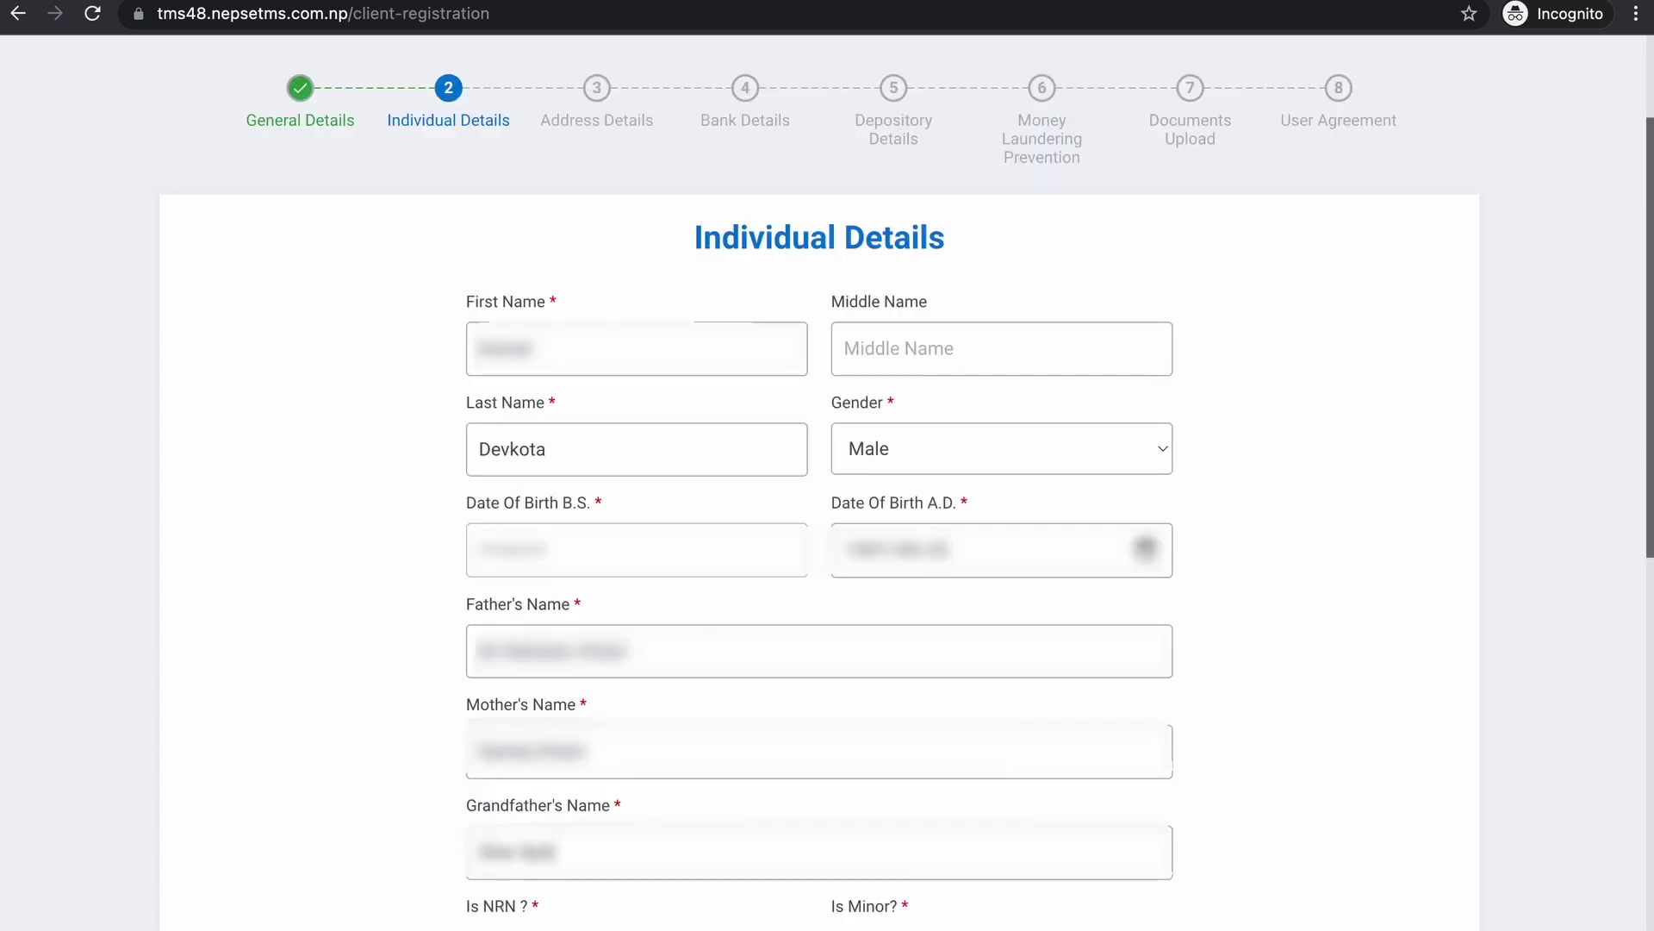
pyautogui.write('ur BK')
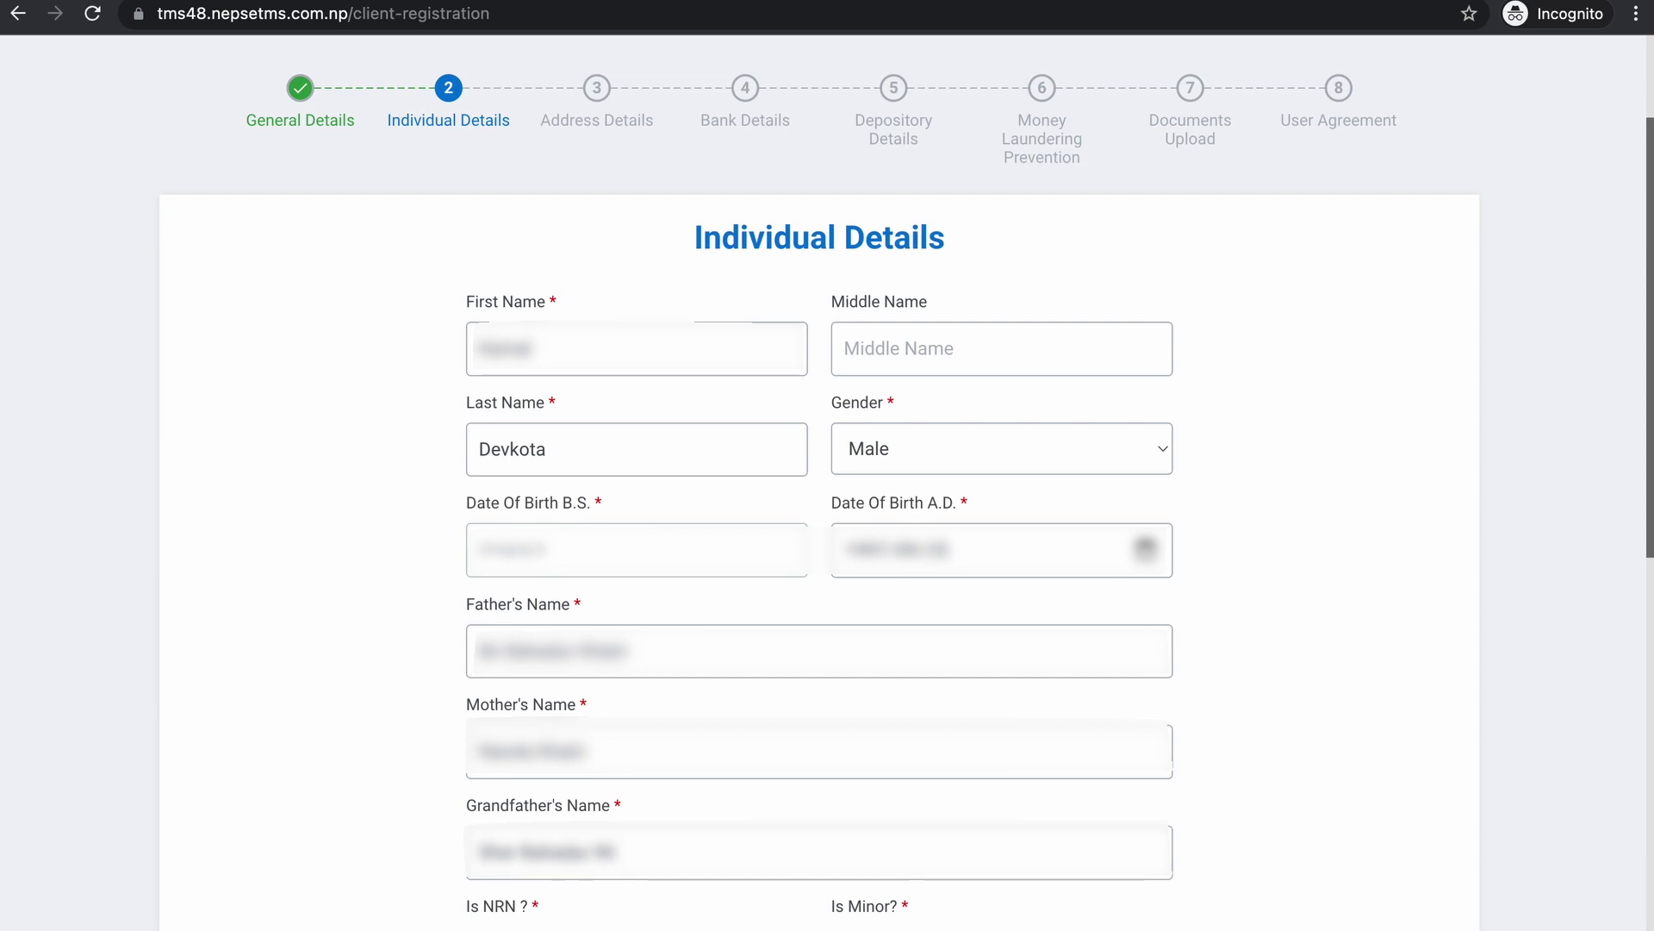
pyautogui.write('C')
pyautogui.press('BackSpace')
pyautogui.press('BackSpace')
pyautogui.write('ad')
pyautogui.press('BackSpace')
pyautogui.write('ka')
pyautogui.scroll(-3, 498, 655)
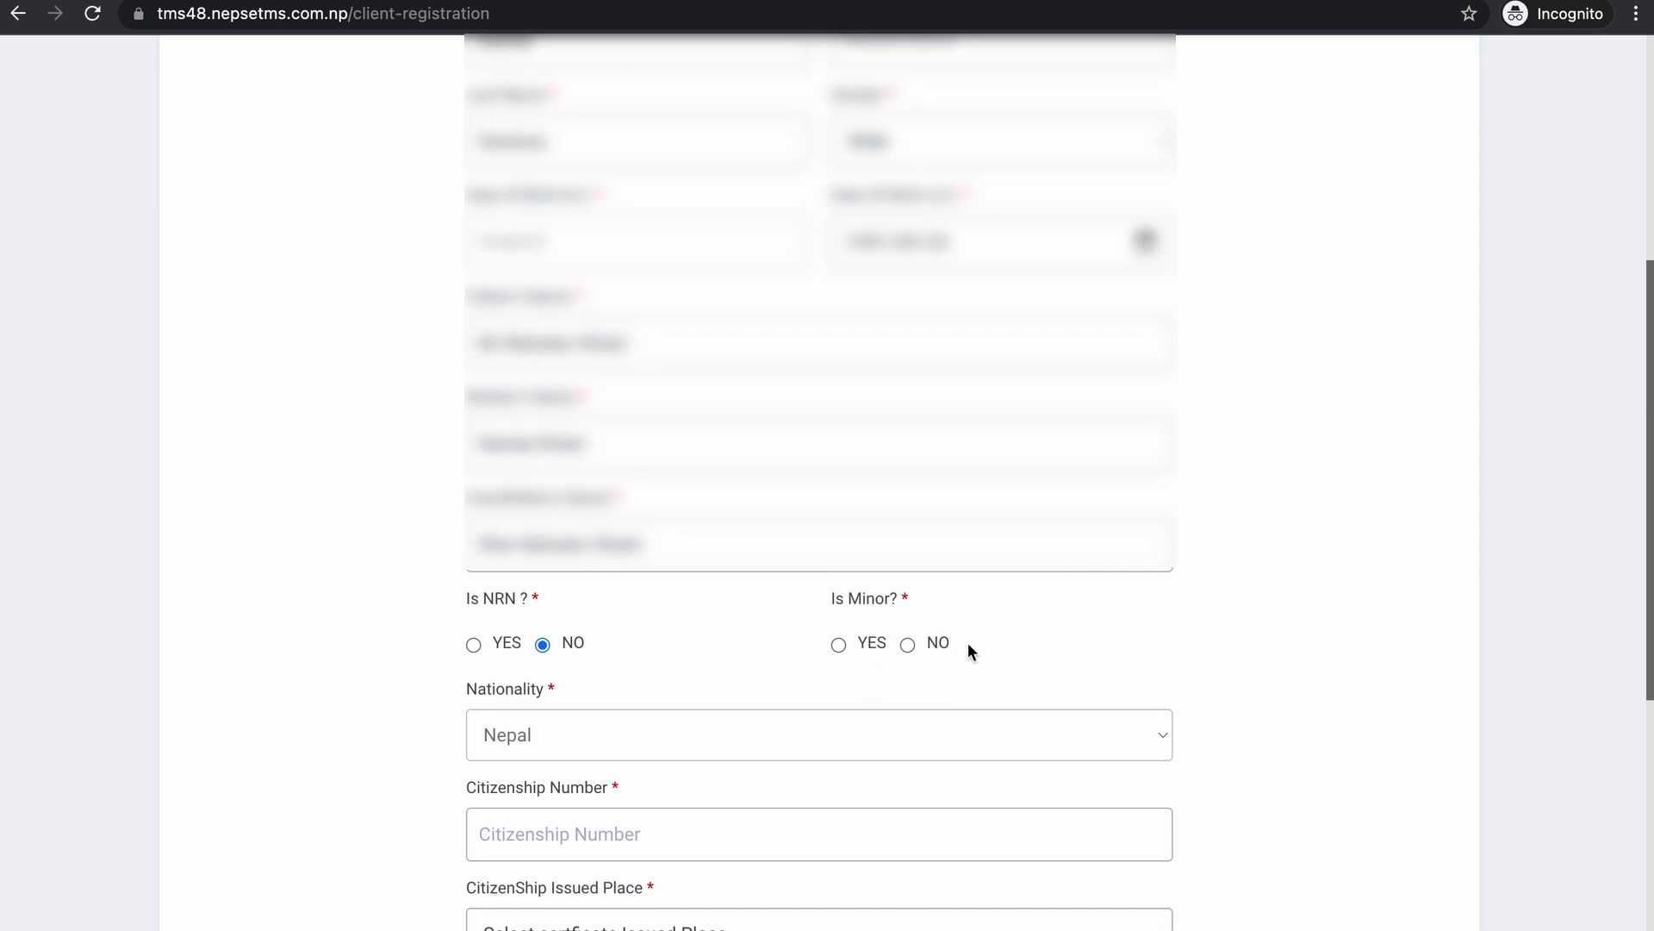
# - Answer no to the minor question, set marital status Unmarried and occupation Business Person
pyautogui.click(909, 644)
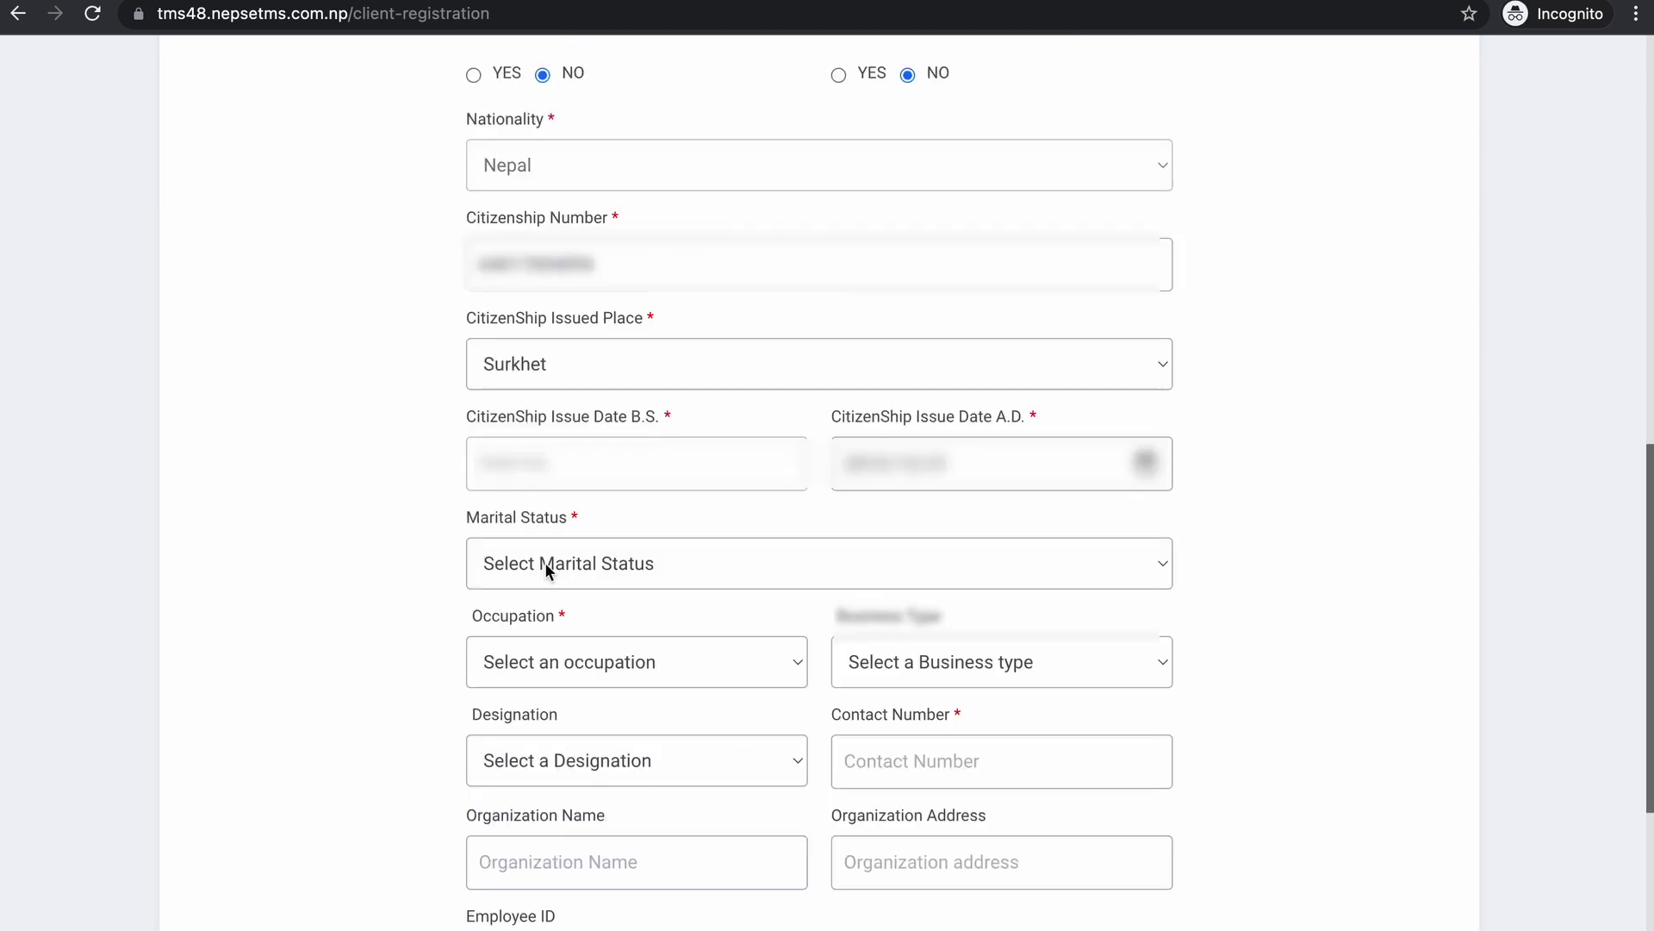
pyautogui.click(561, 563)
pyautogui.click(615, 626)
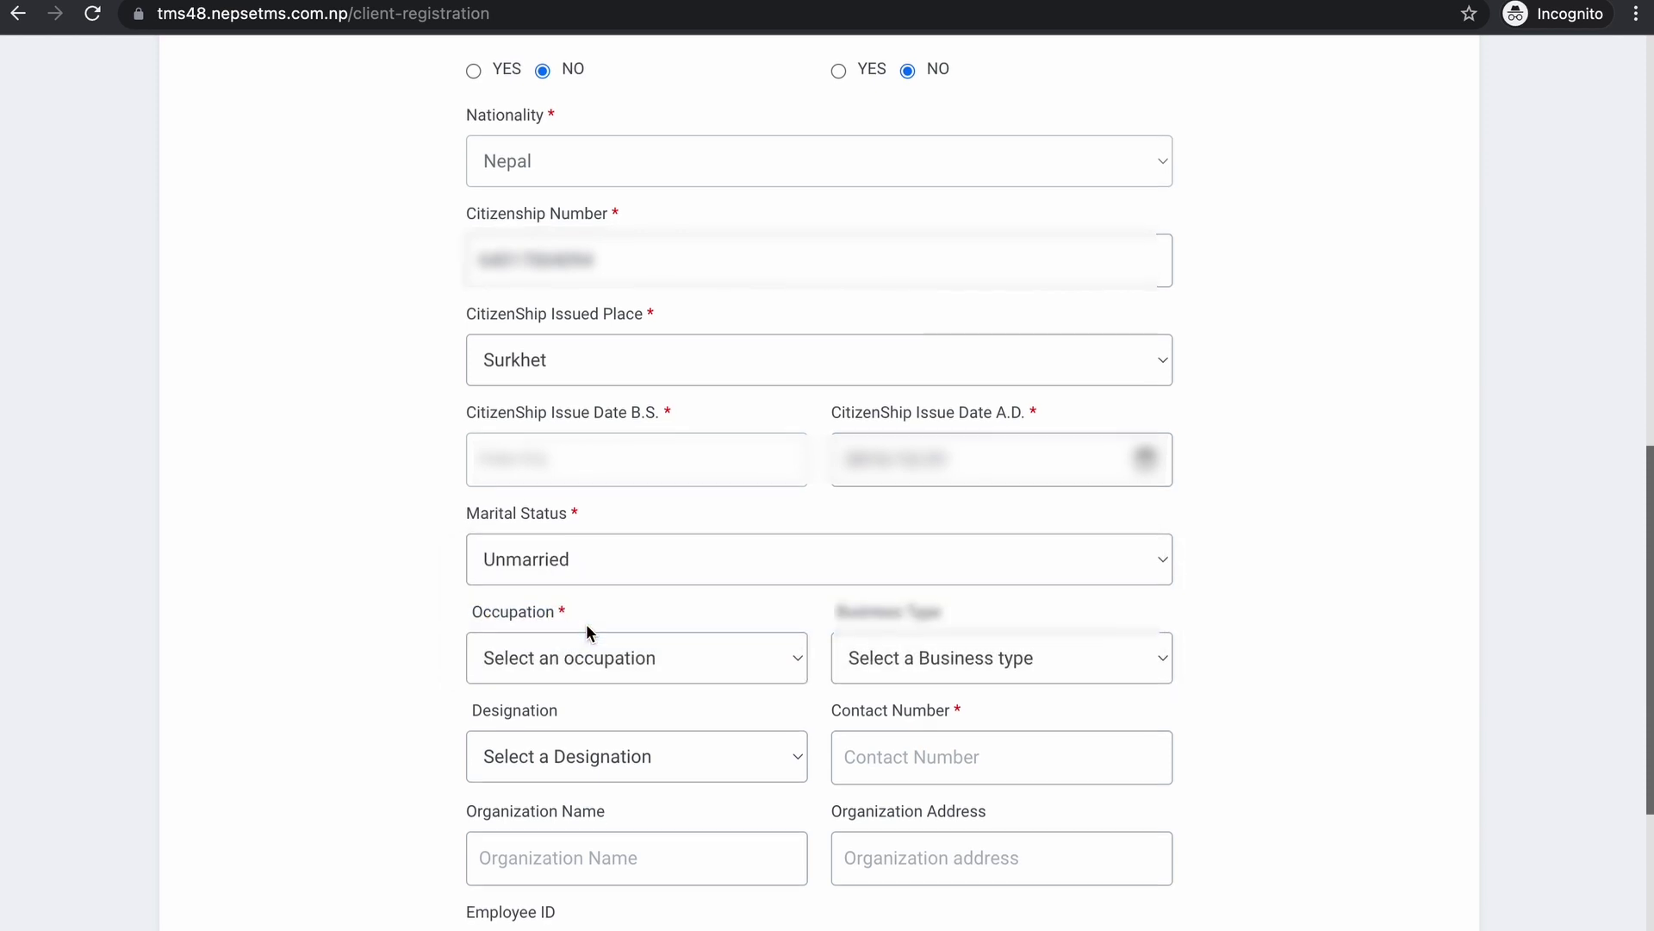
pyautogui.scroll(-1, 586, 623)
pyautogui.click(633, 657)
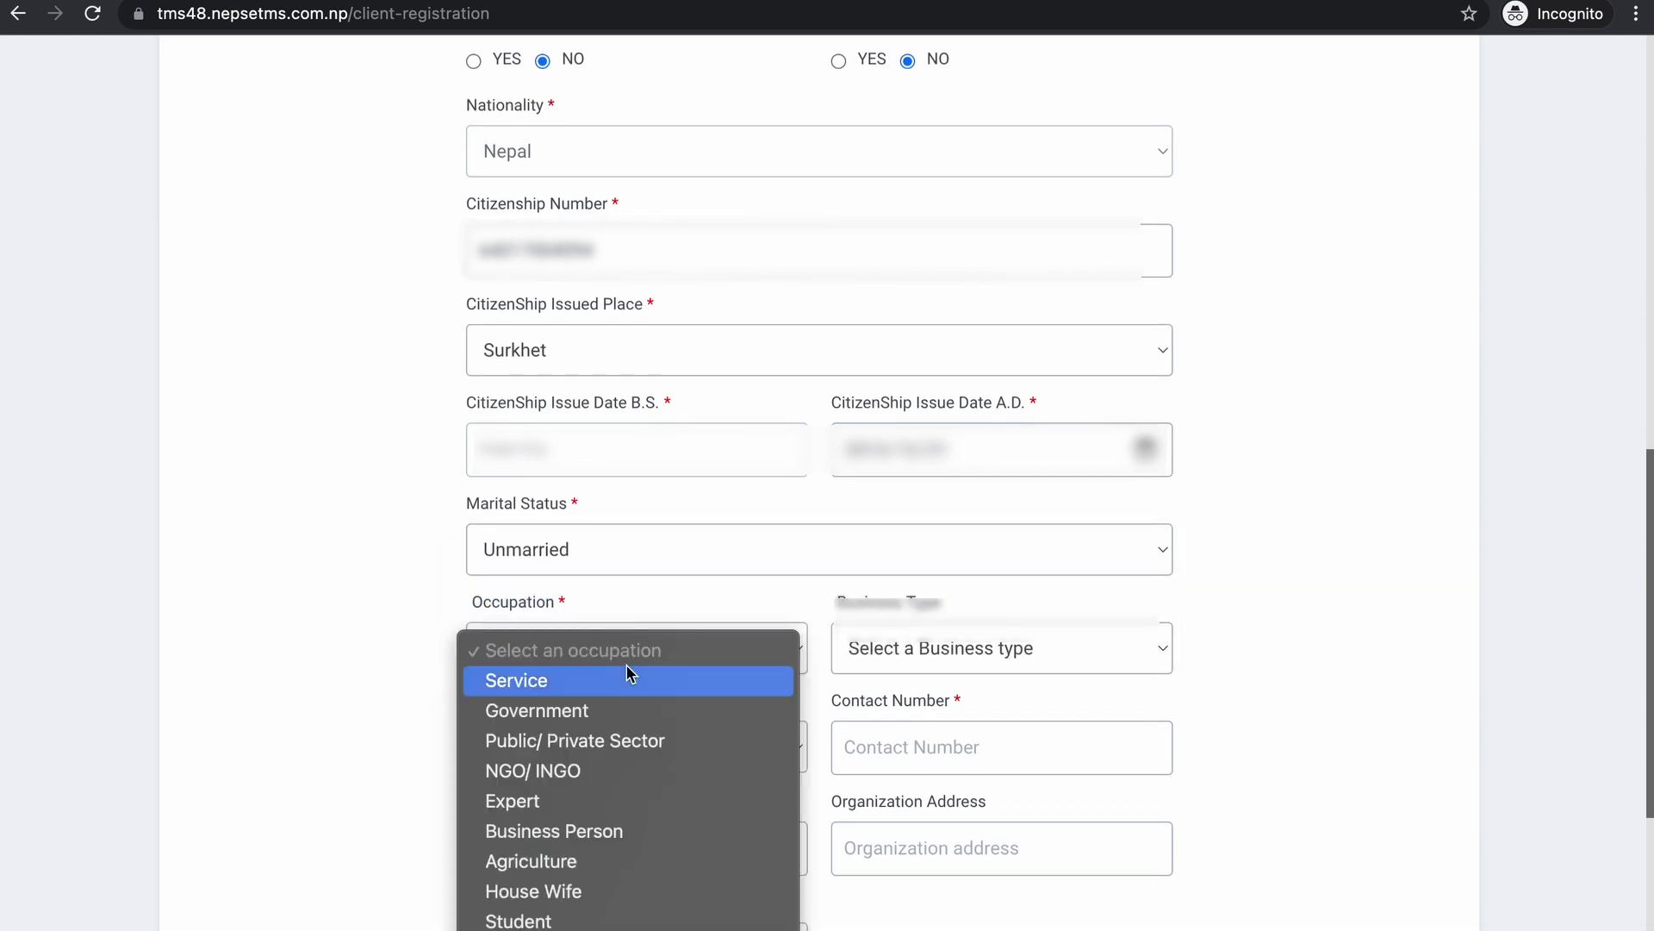
pyautogui.scroll(-3, 630, 672)
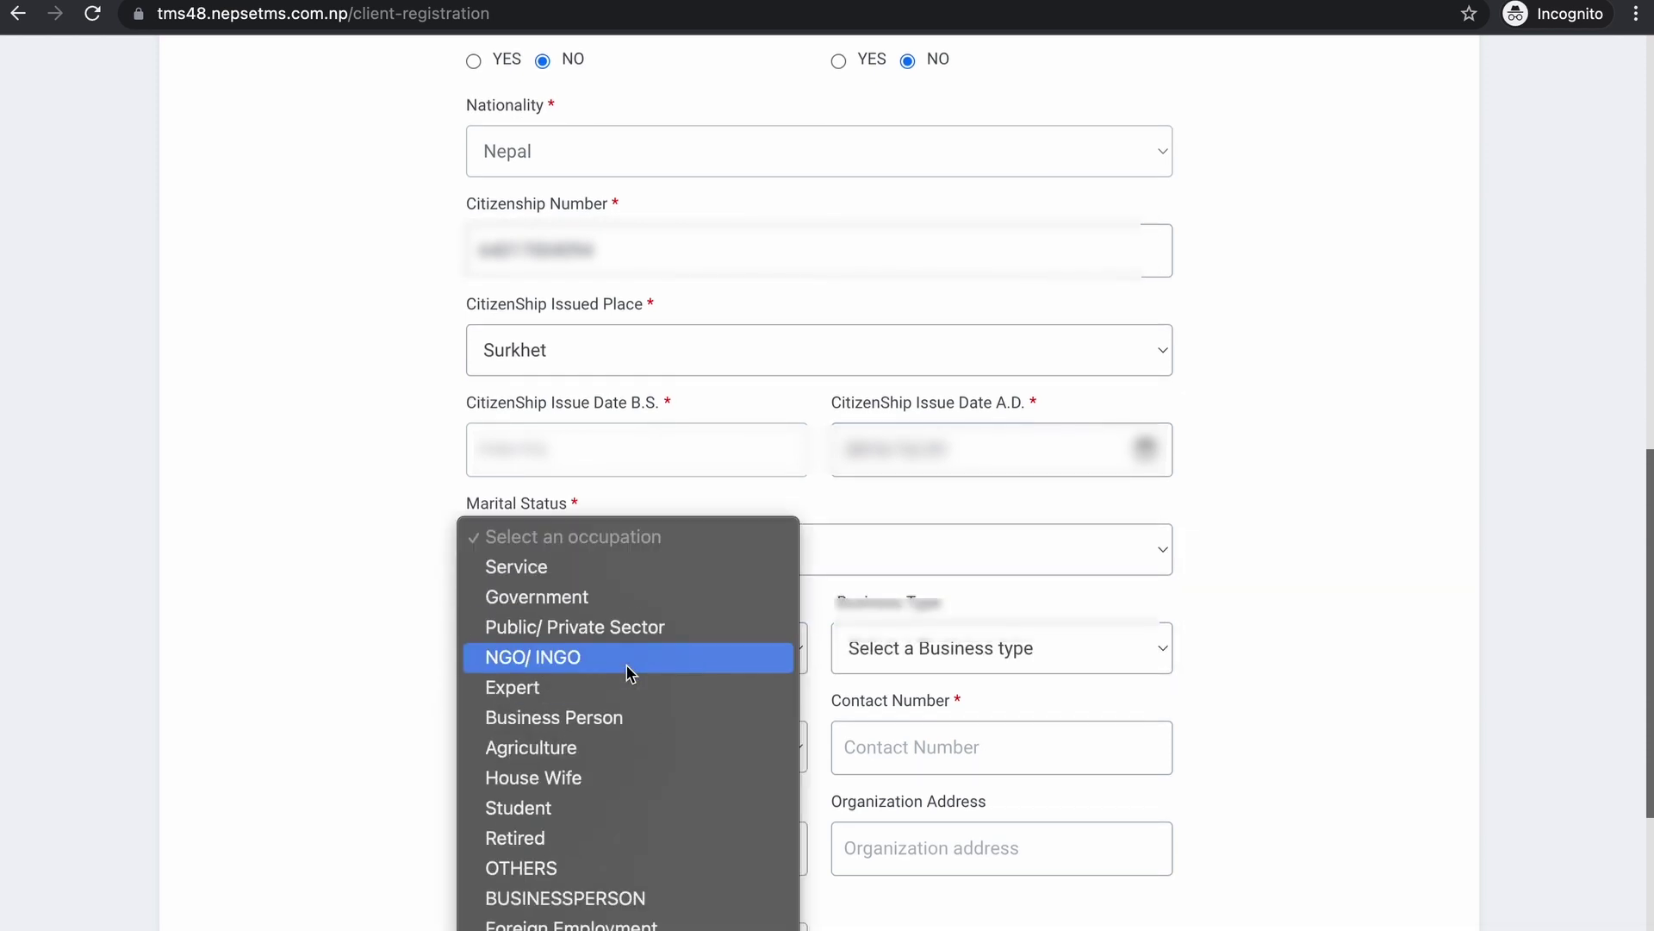
pyautogui.click(638, 718)
pyautogui.scroll(-3, 680, 682)
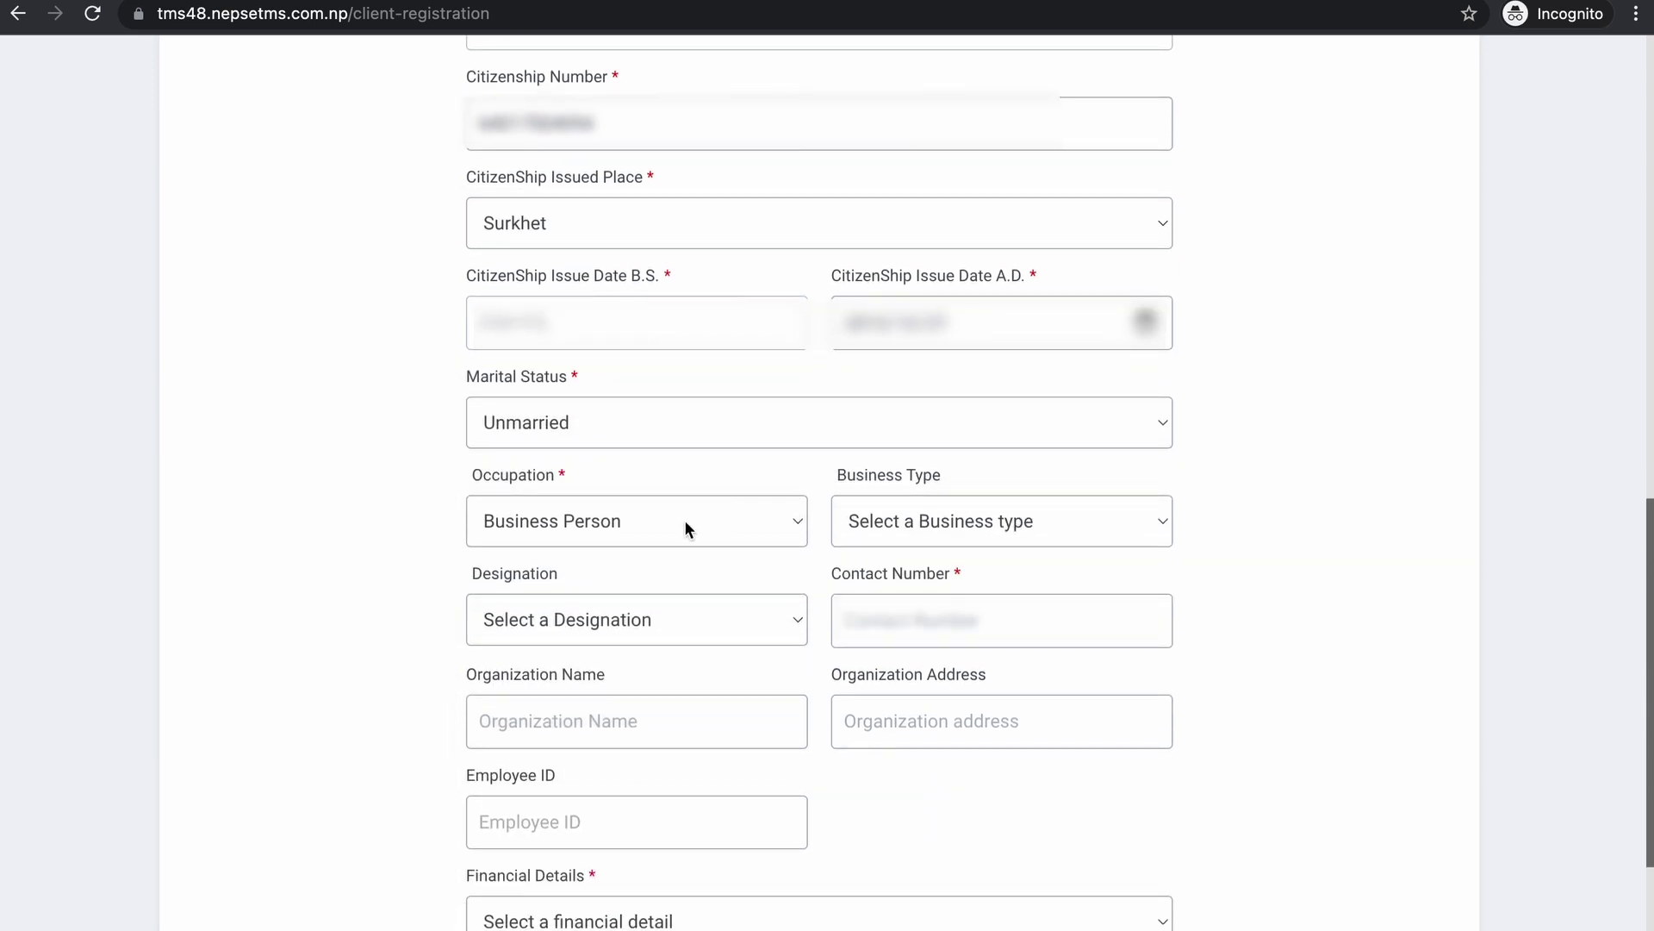
# - Set business type Manufacturing, designation Director, and enter the contact number
pyautogui.click(977, 539)
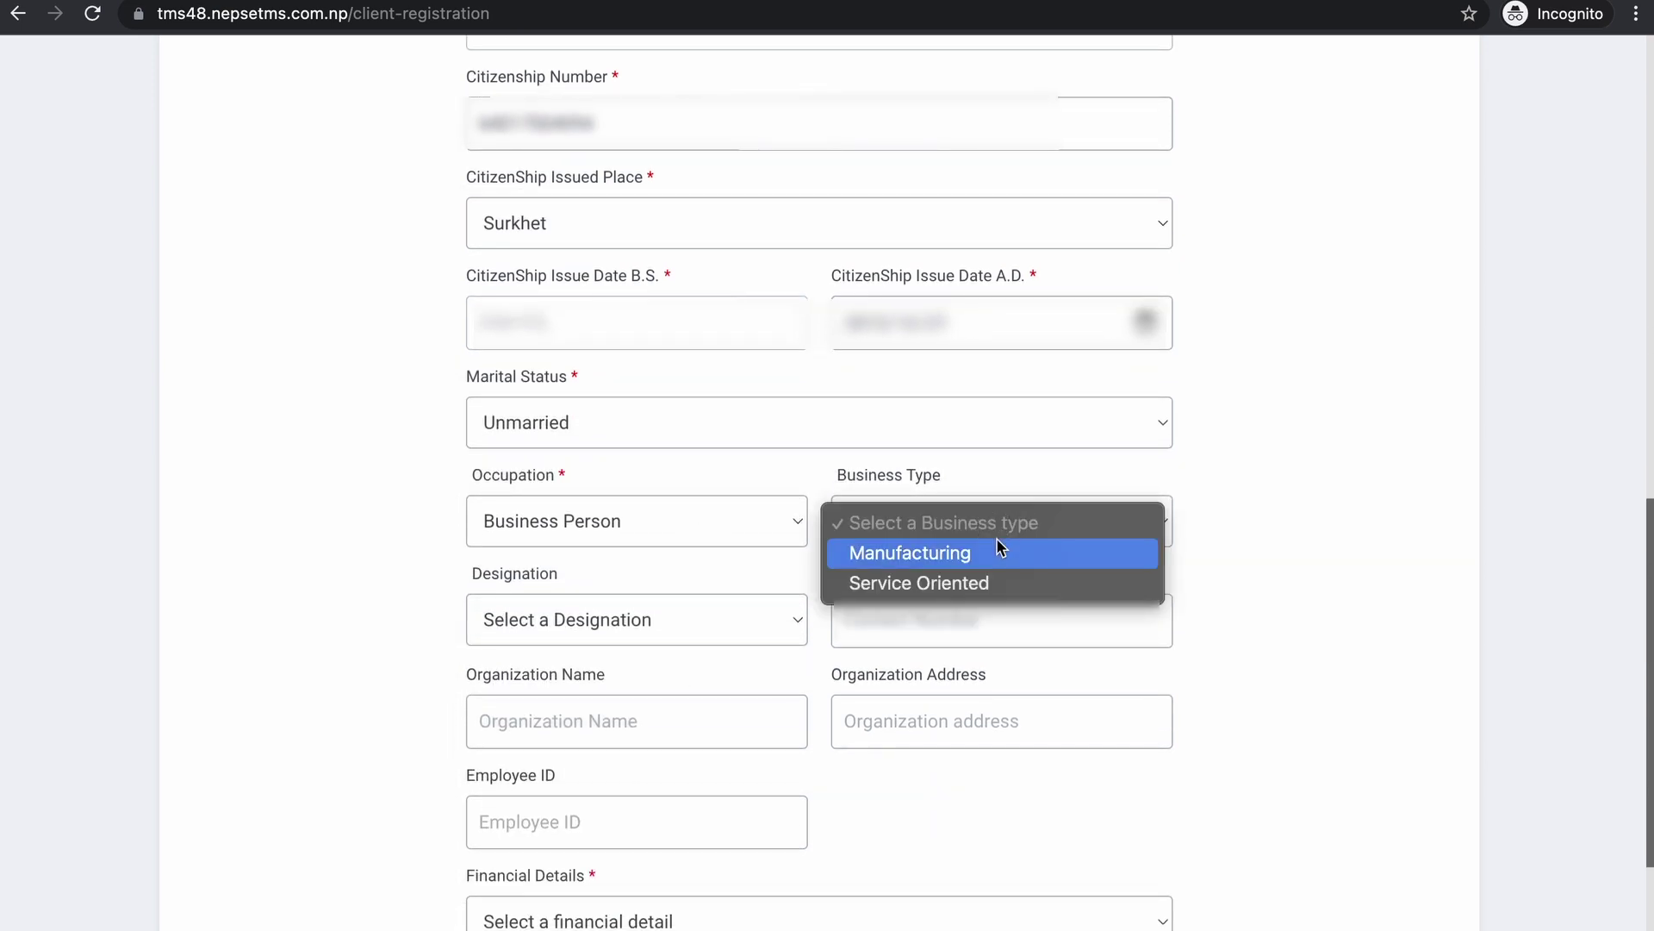
pyautogui.click(997, 551)
pyautogui.click(658, 620)
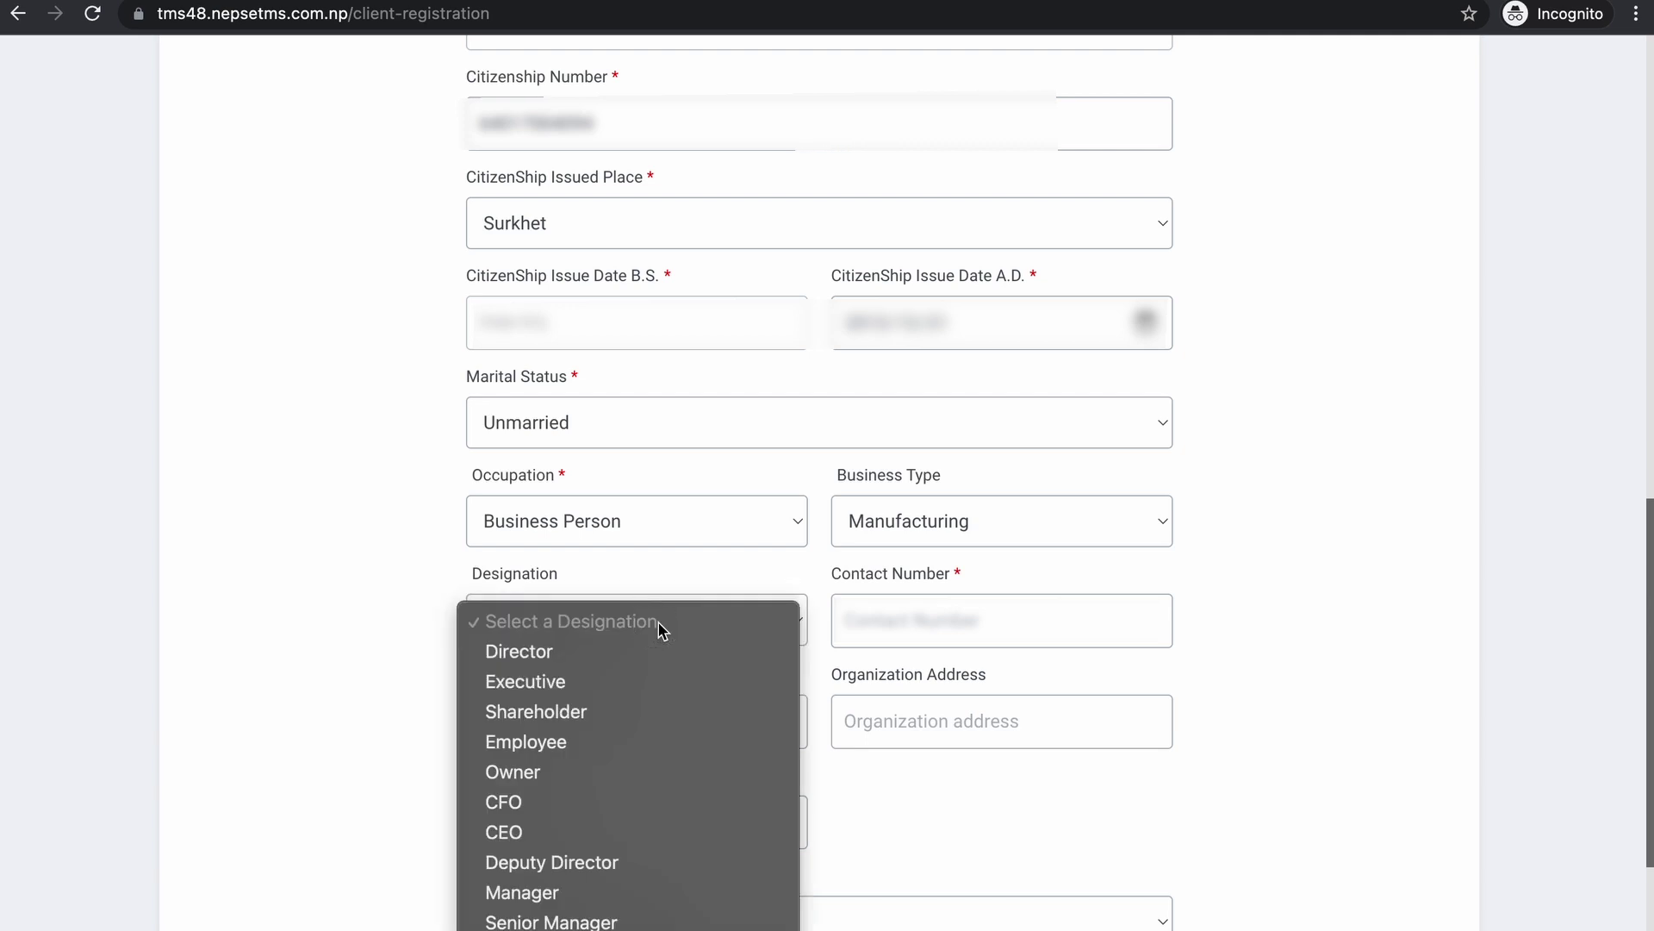
pyautogui.scroll(-2, 662, 630)
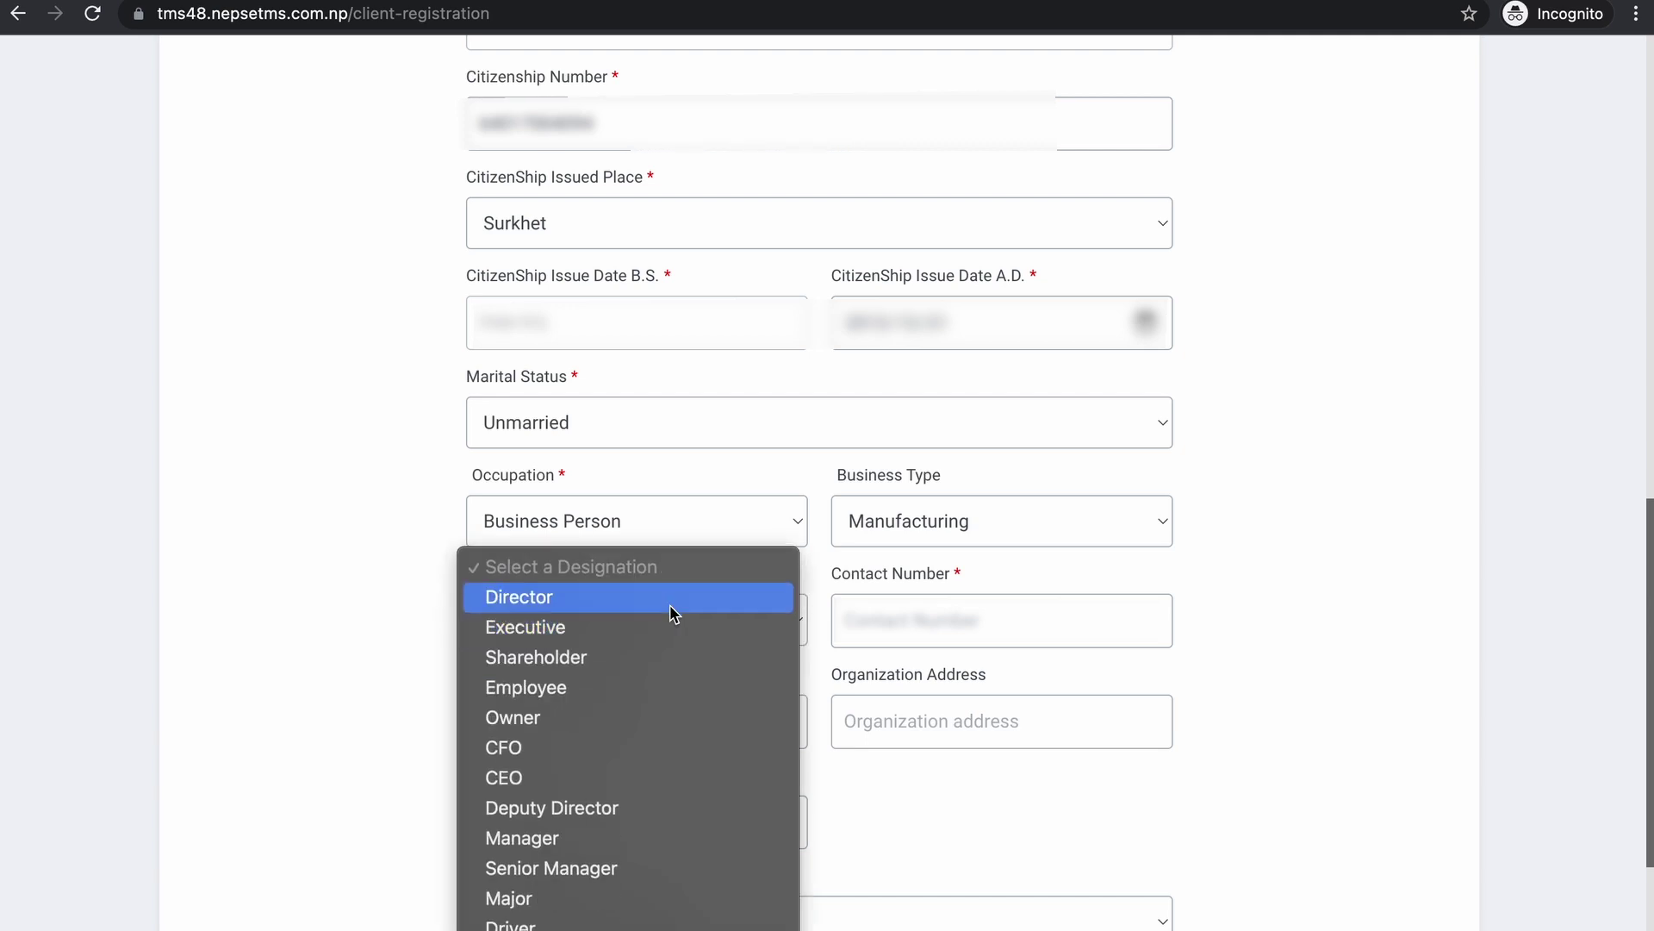
pyautogui.click(685, 600)
pyautogui.click(929, 627)
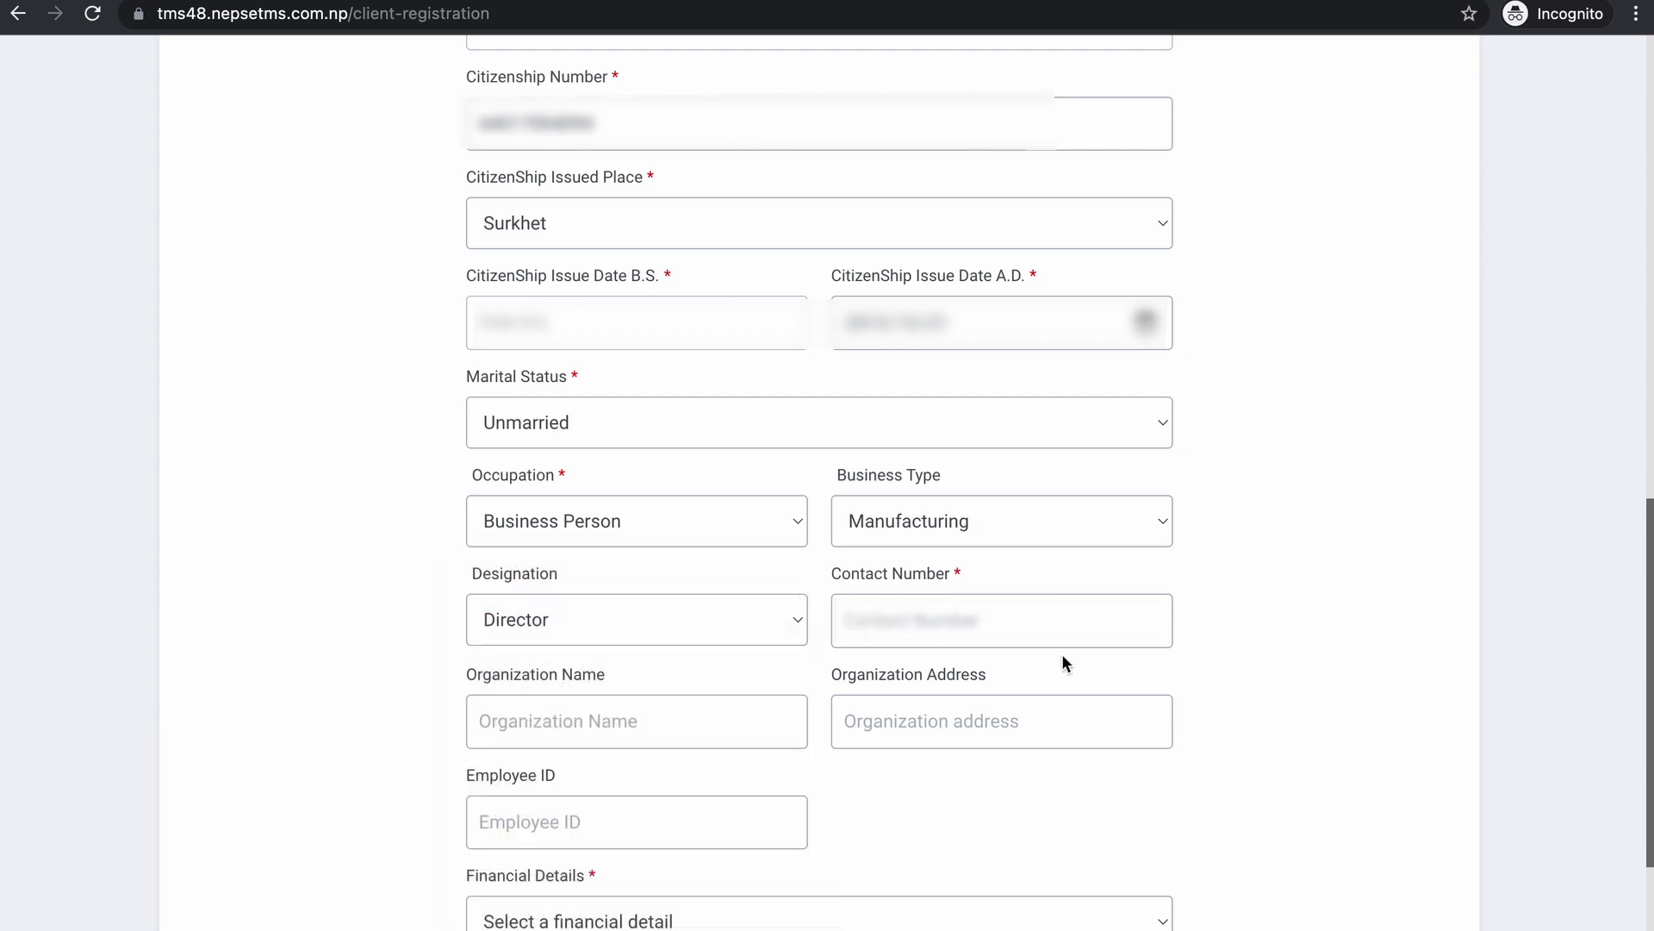
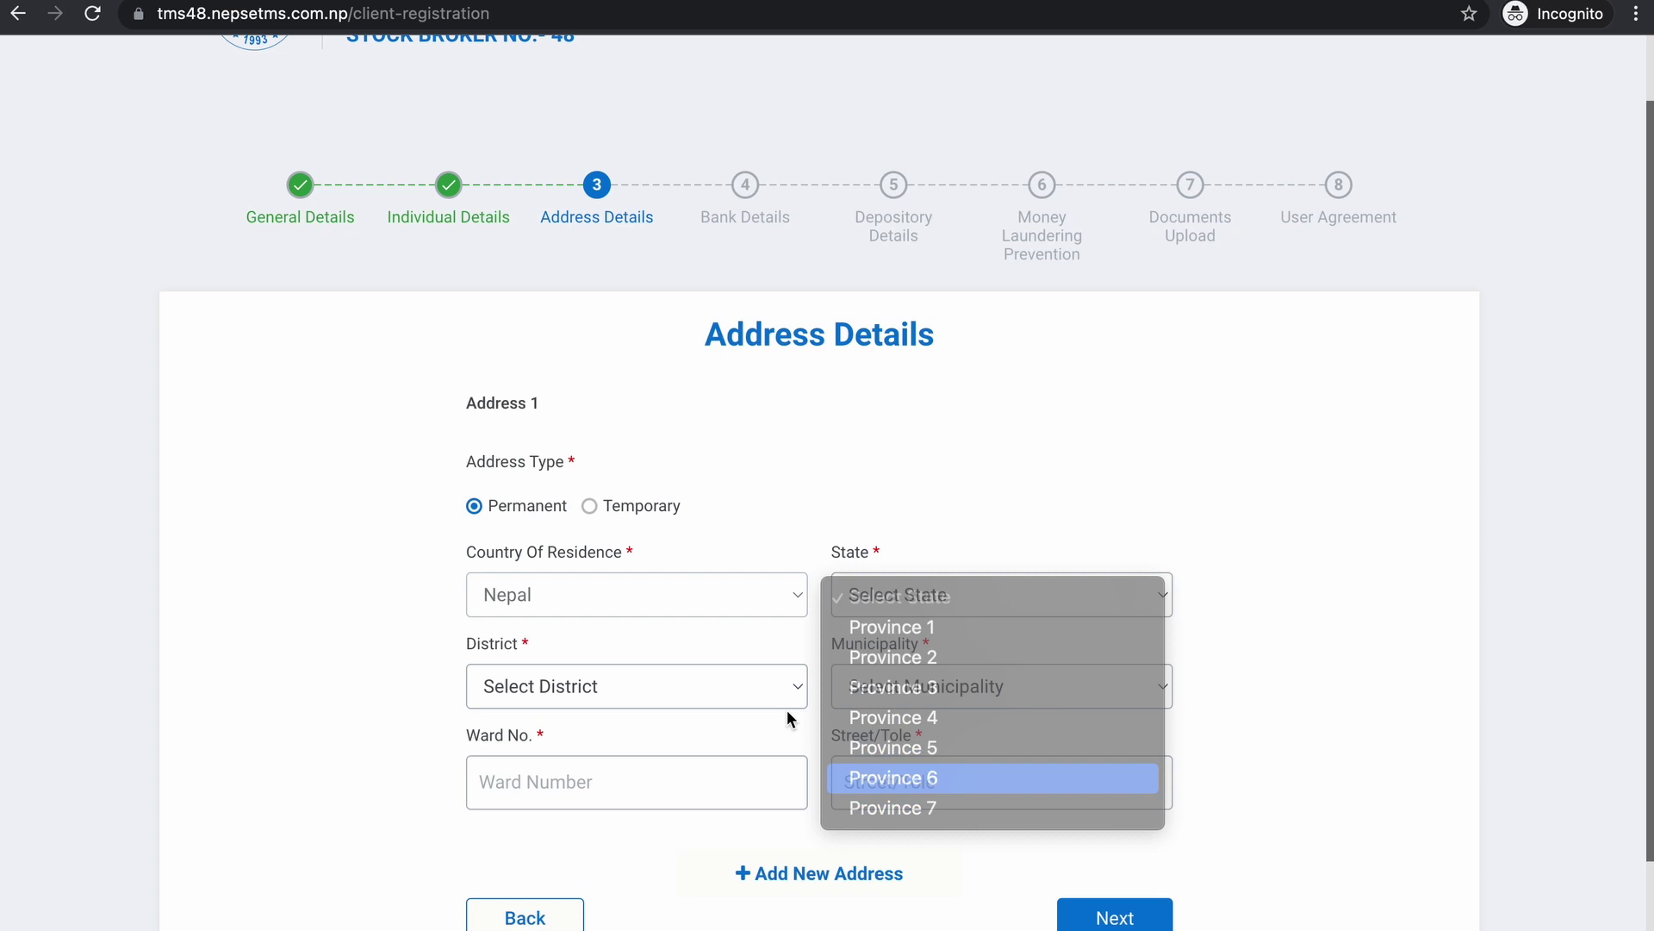
# - Set the permanent address to Province 6, Surkhet, Birendra, with ward number and street/tole
pyautogui.press('Return')
pyautogui.click(689, 691)
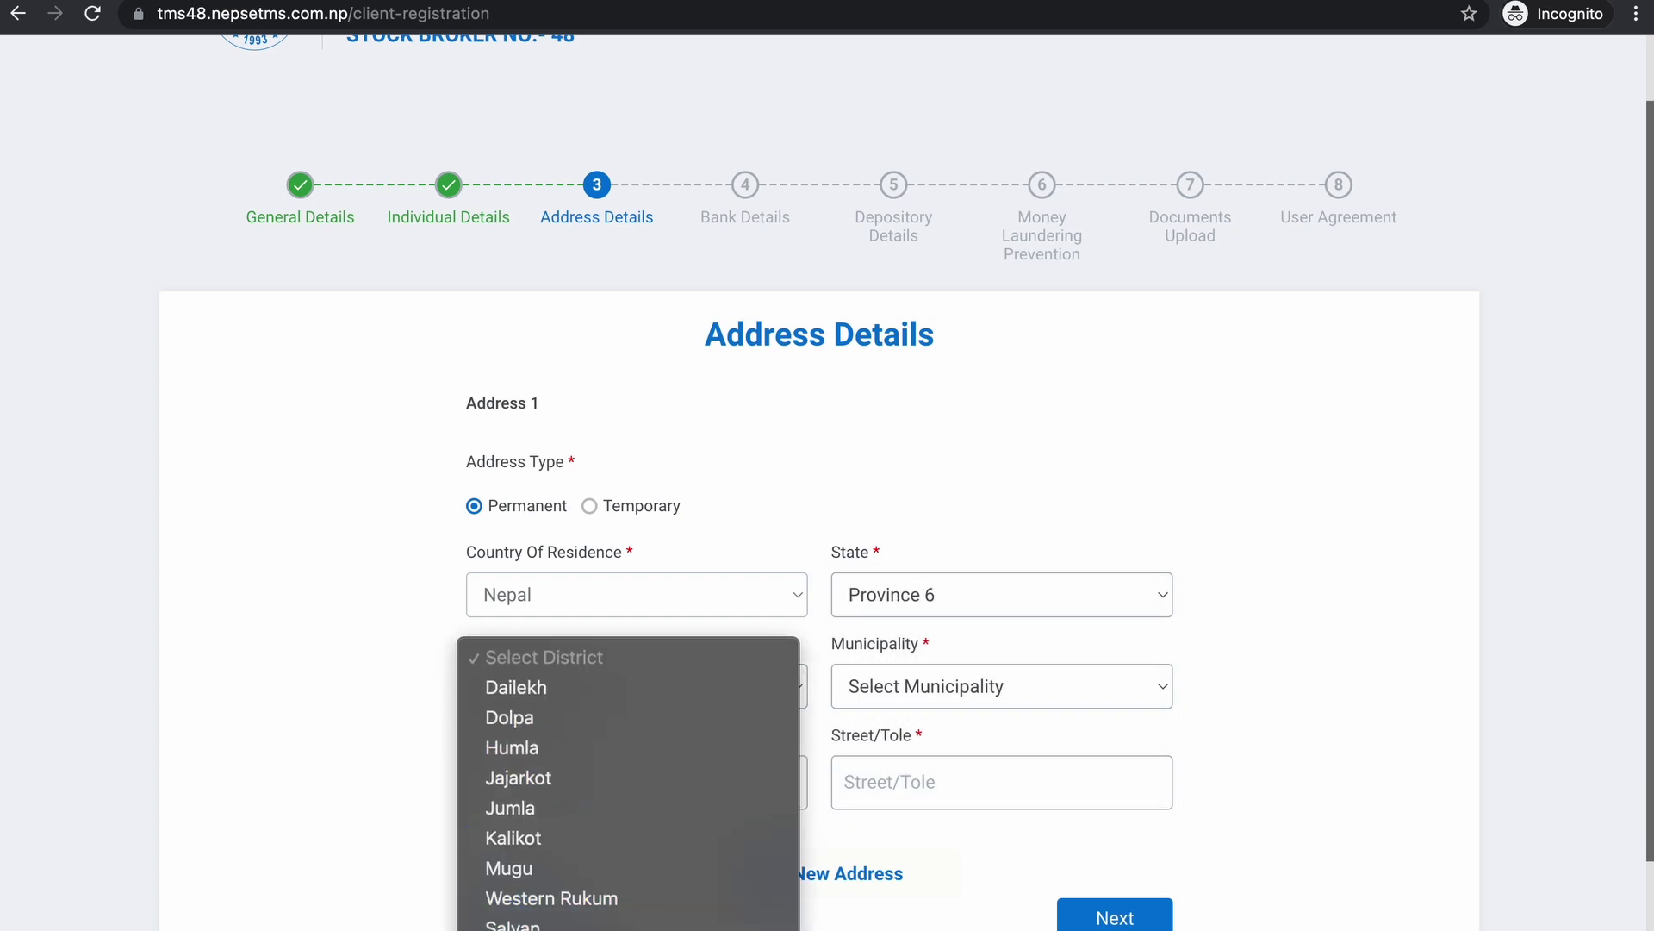
pyautogui.click(646, 927)
pyautogui.click(968, 673)
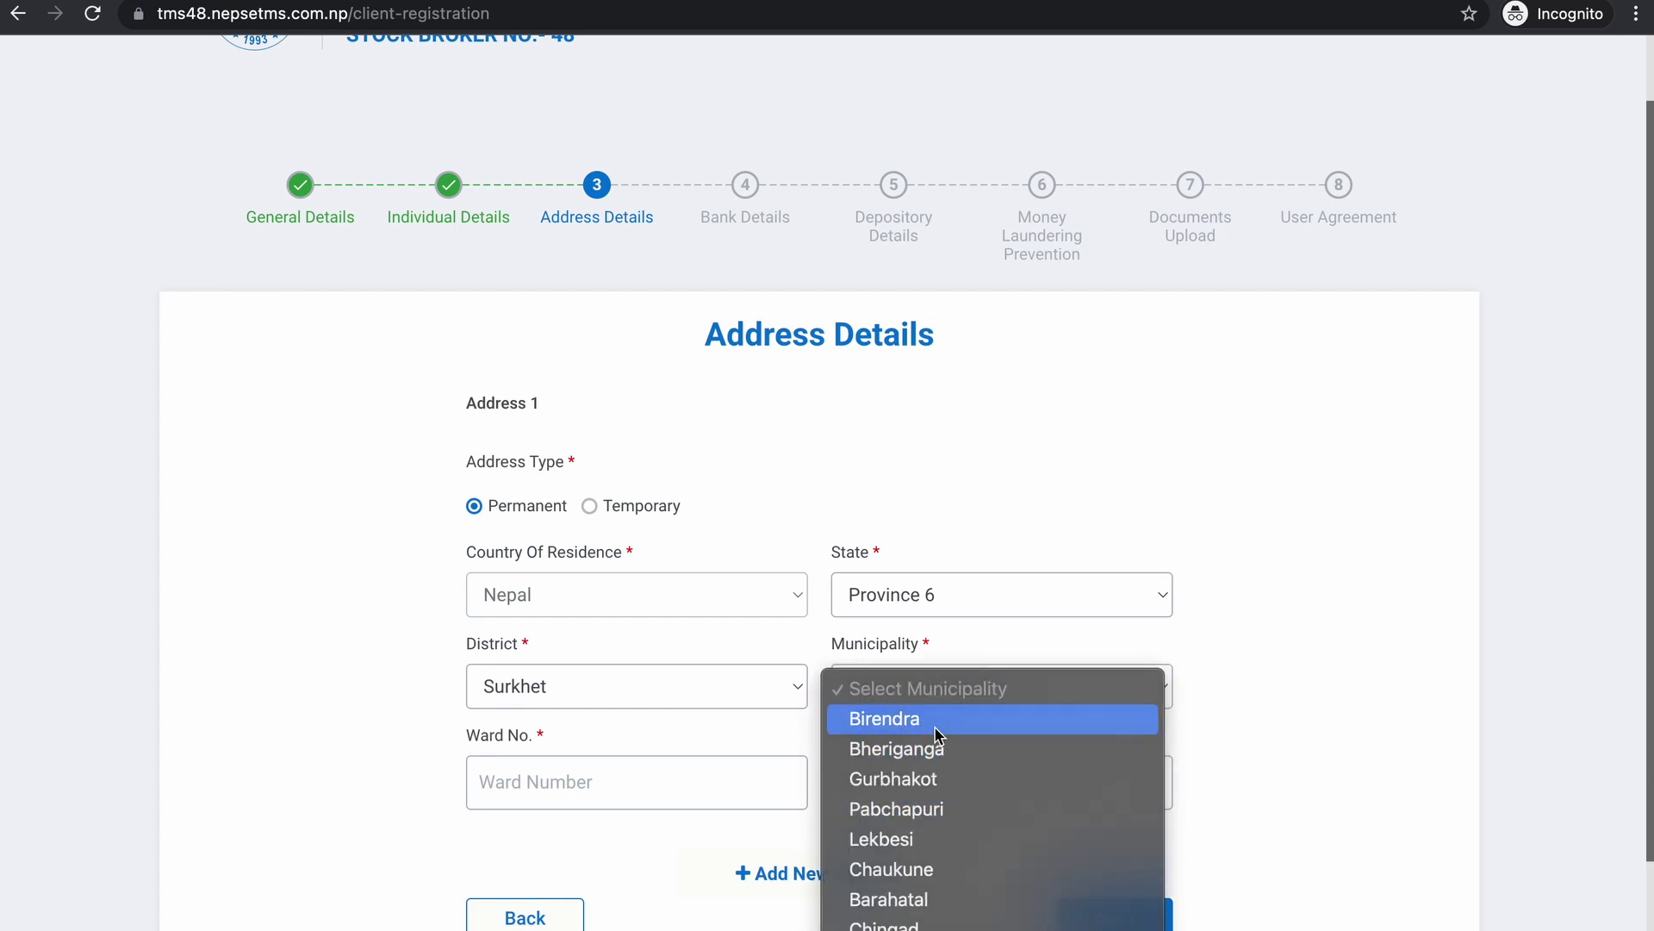
pyautogui.click(961, 720)
pyautogui.click(644, 799)
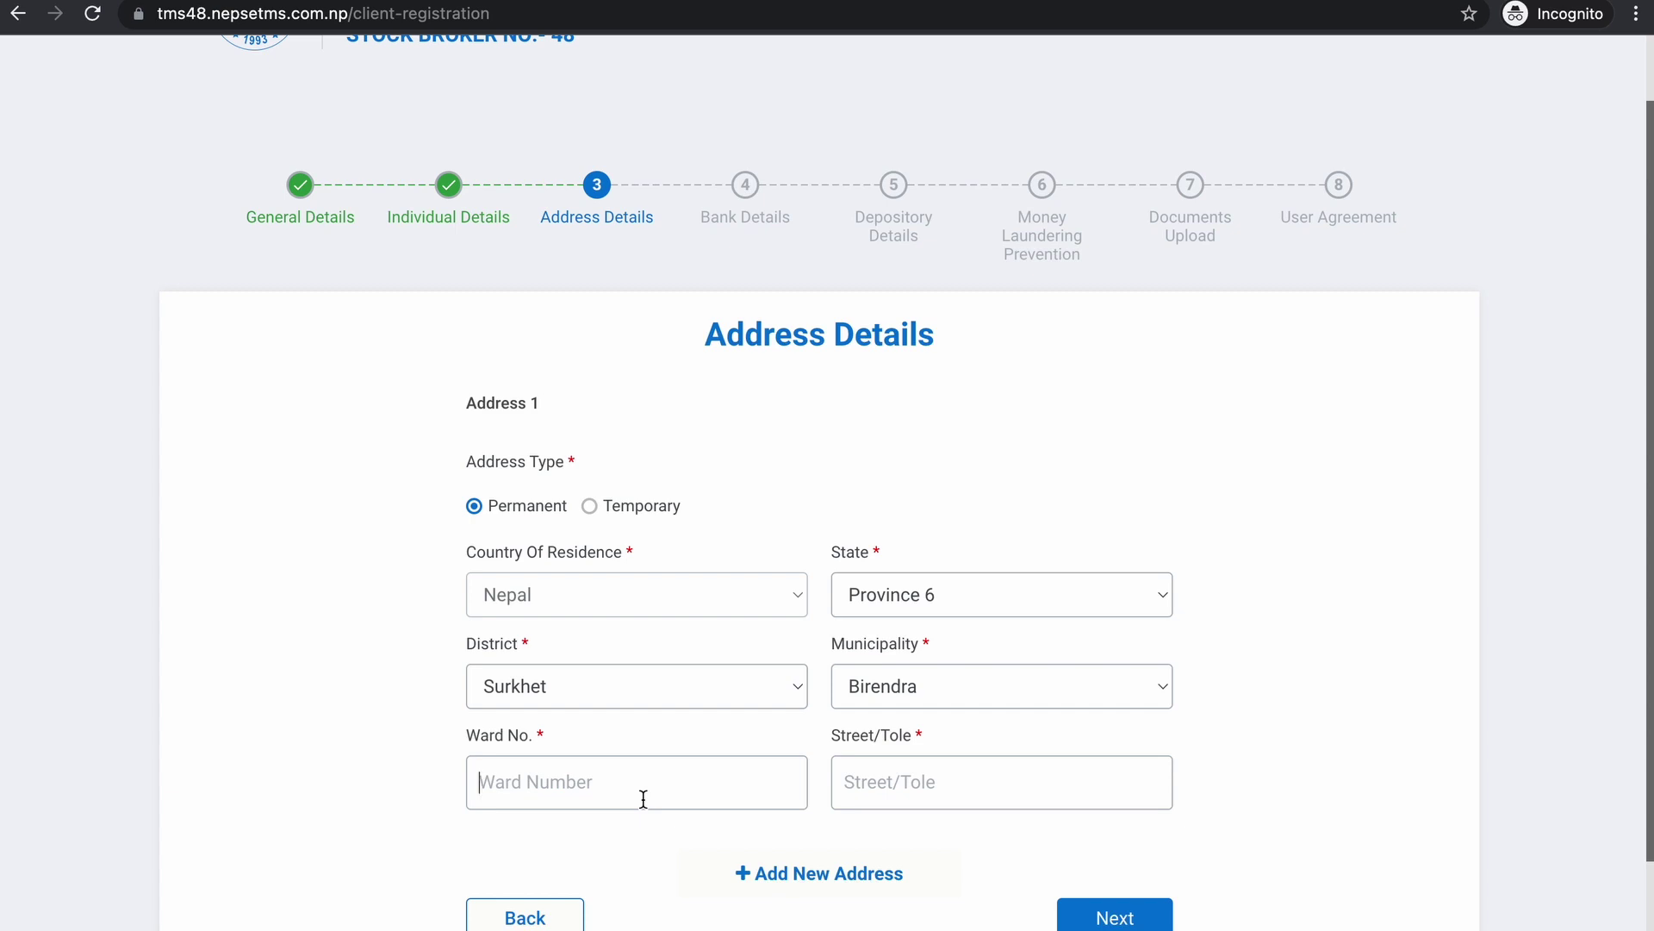
pyautogui.write('10')
pyautogui.click(913, 784)
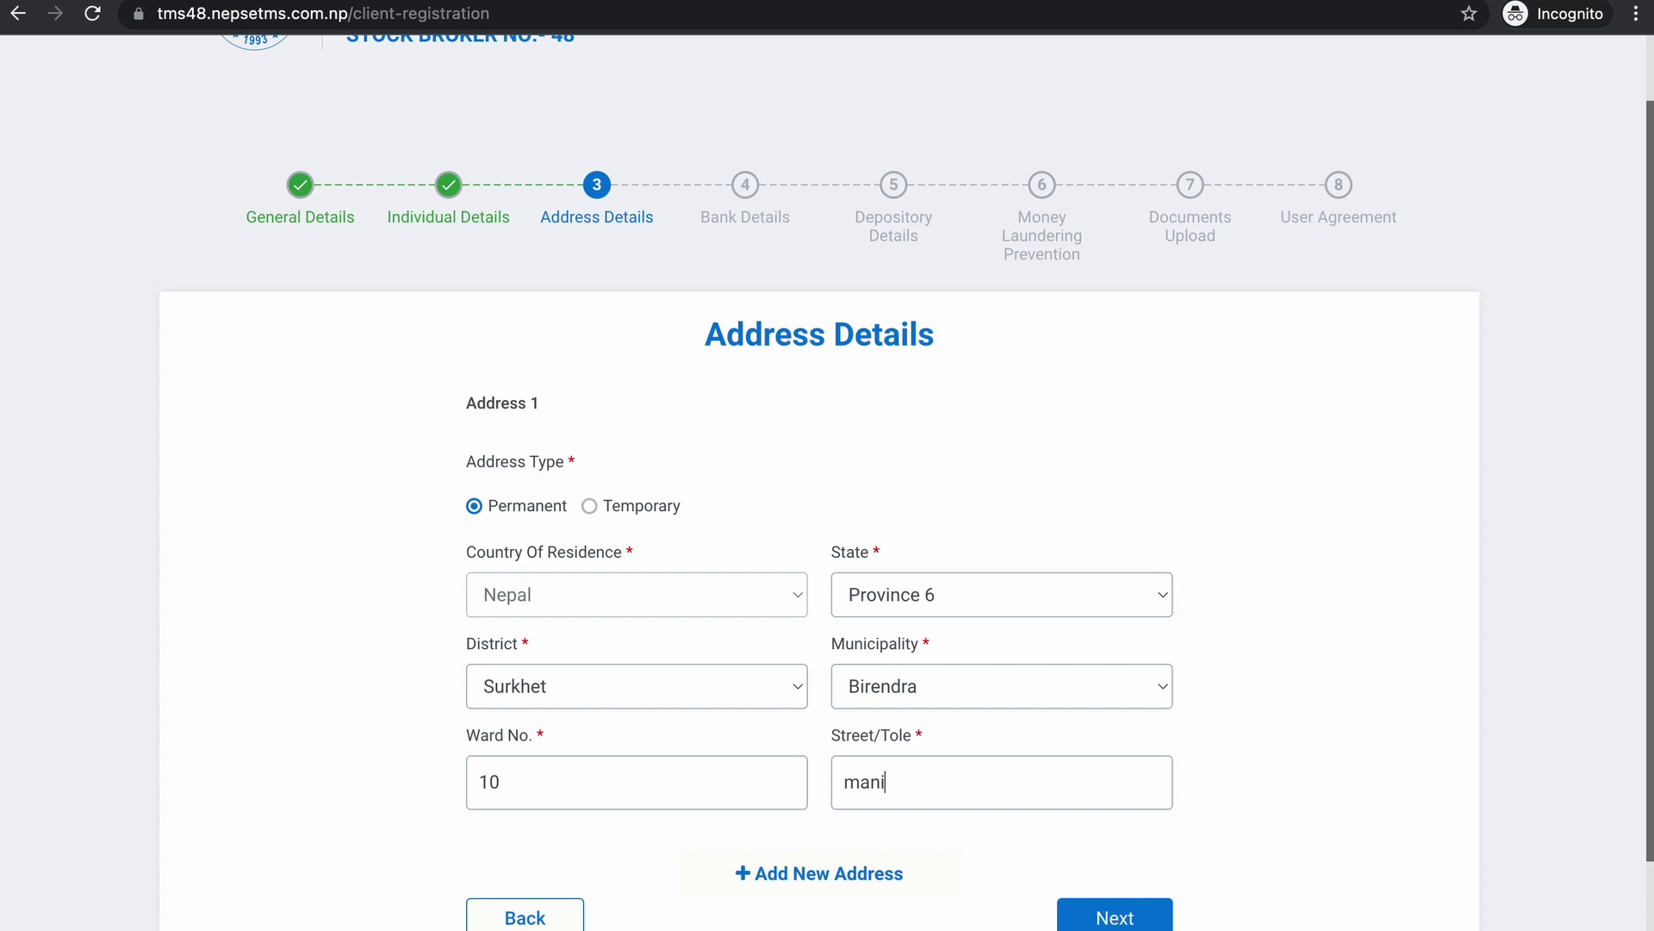
# - Enter bank details: Nabil Bank Ltd., Surkhet Branch, Current account, then go to Depository Details
pyautogui.click(1122, 920)
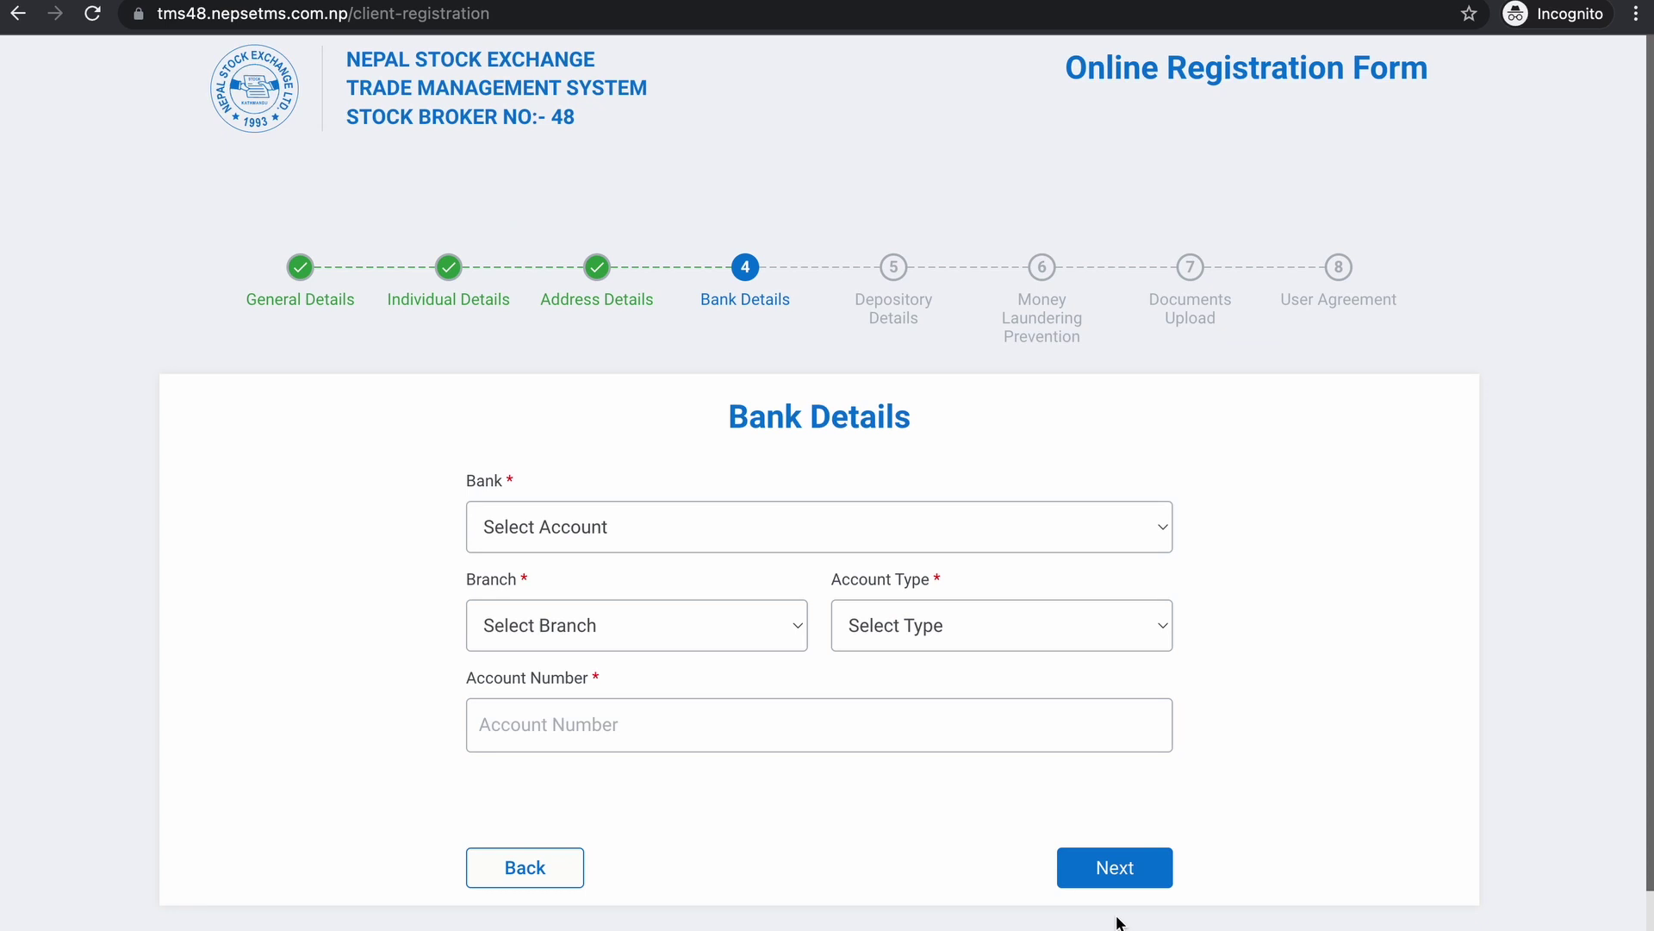
pyautogui.click(653, 527)
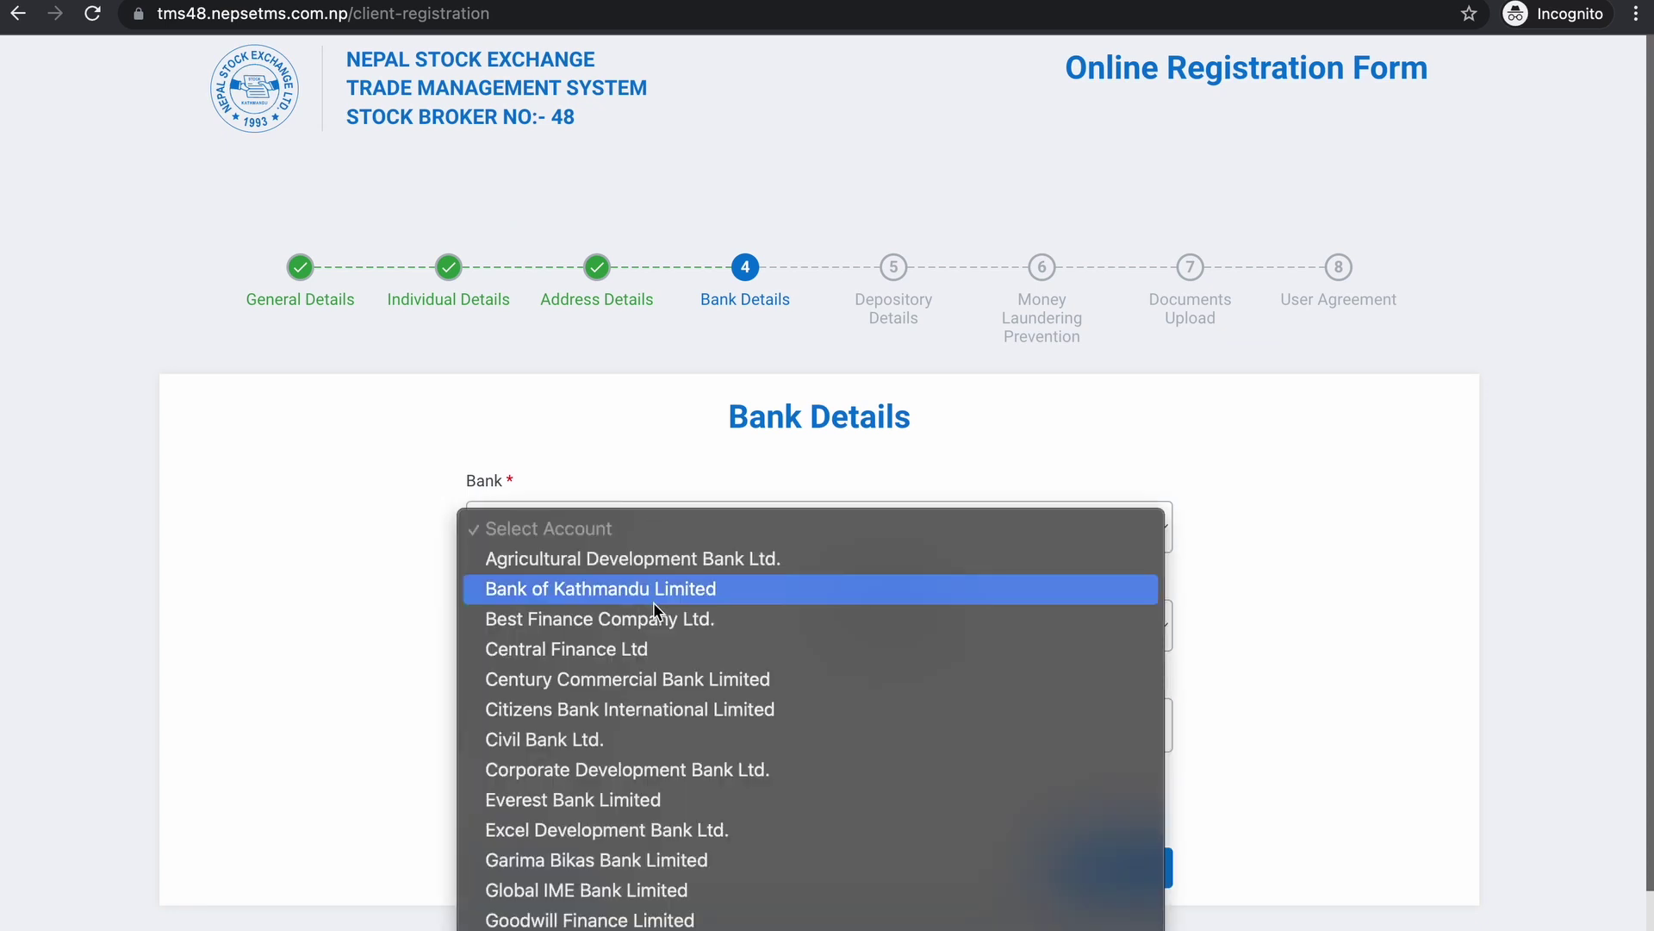
pyautogui.scroll(-2, 668, 575)
pyautogui.scroll(-10, 668, 576)
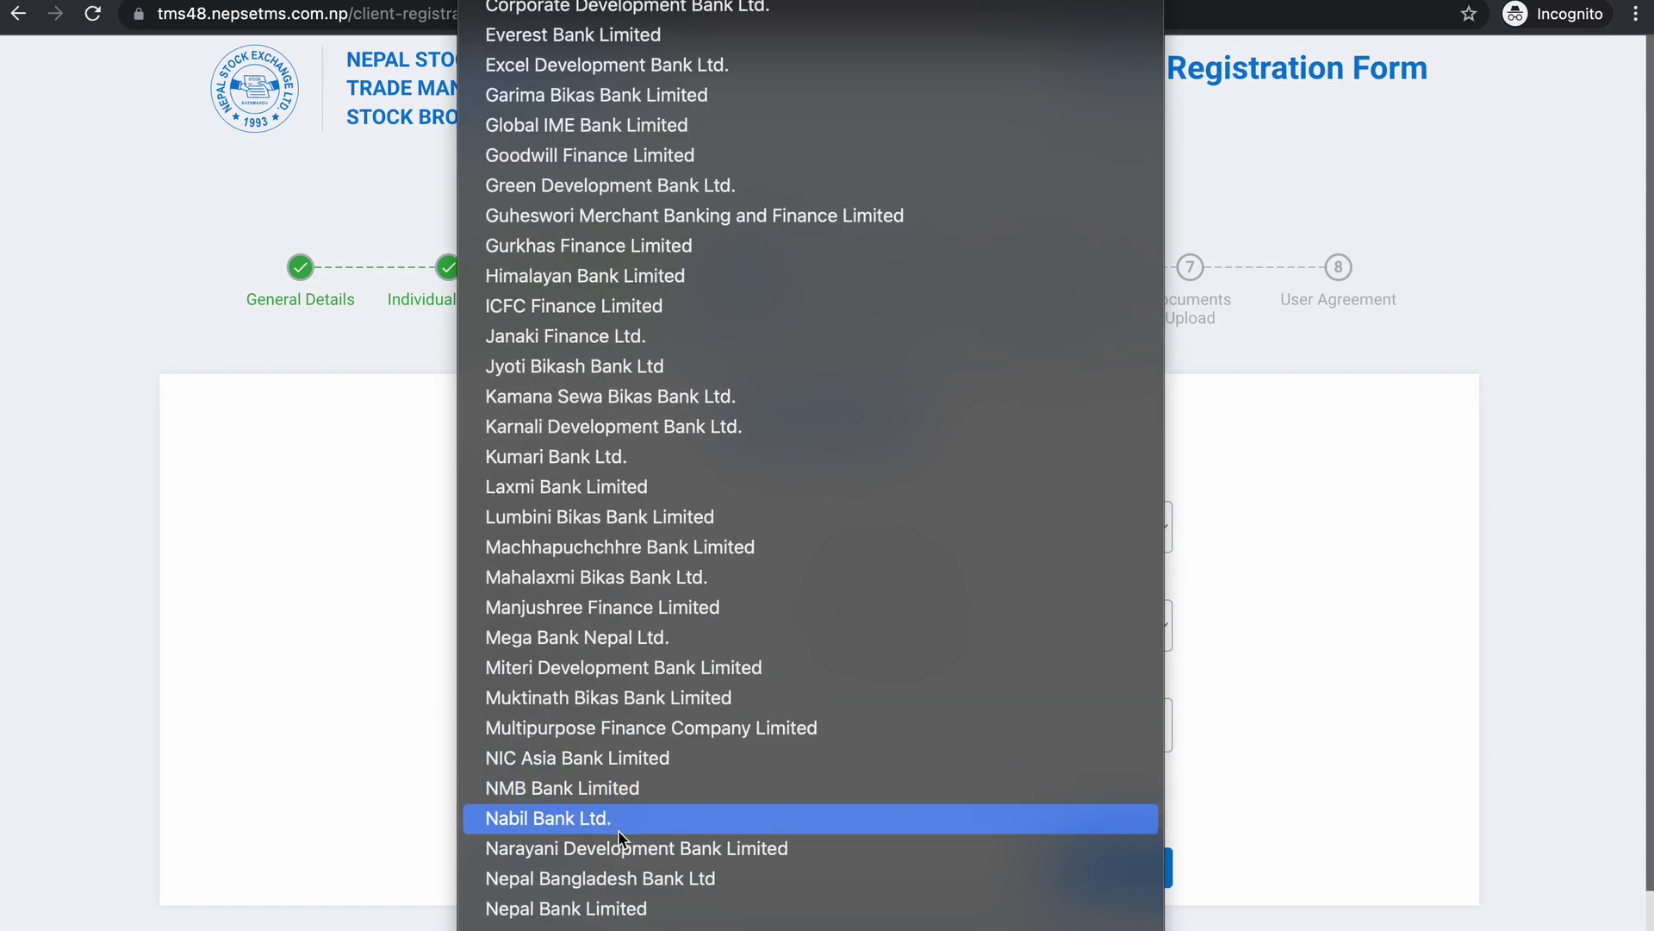
pyautogui.click(625, 817)
pyautogui.click(657, 647)
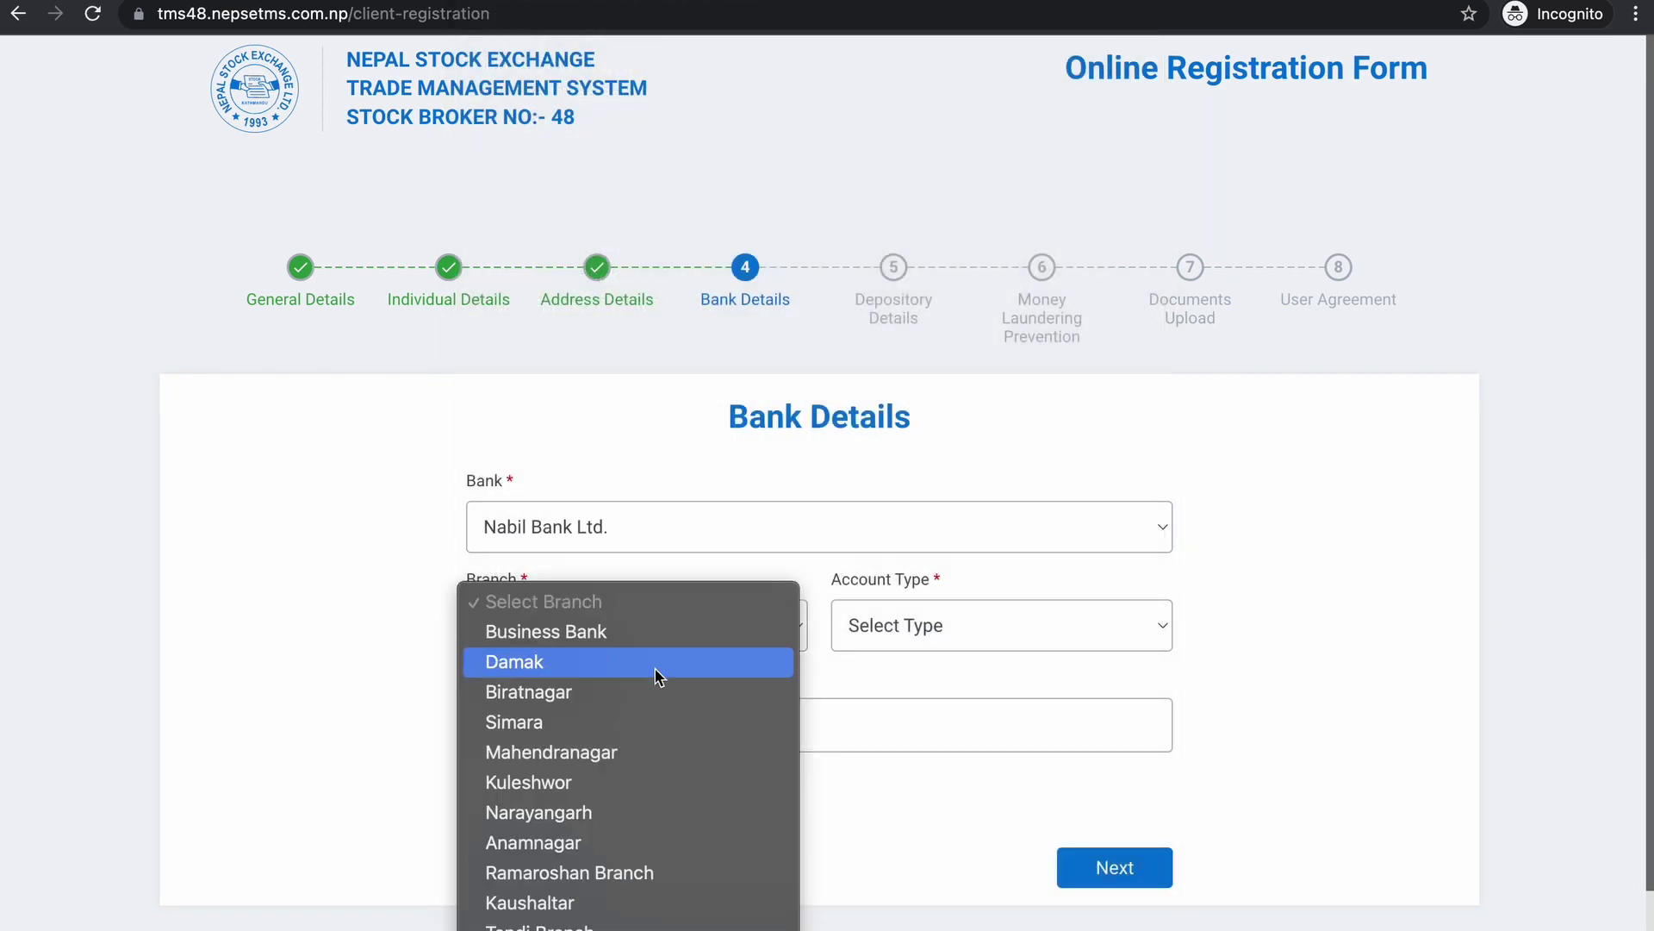
pyautogui.scroll(-10, 761, 67)
pyautogui.press('Escape')
pyautogui.click(871, 627)
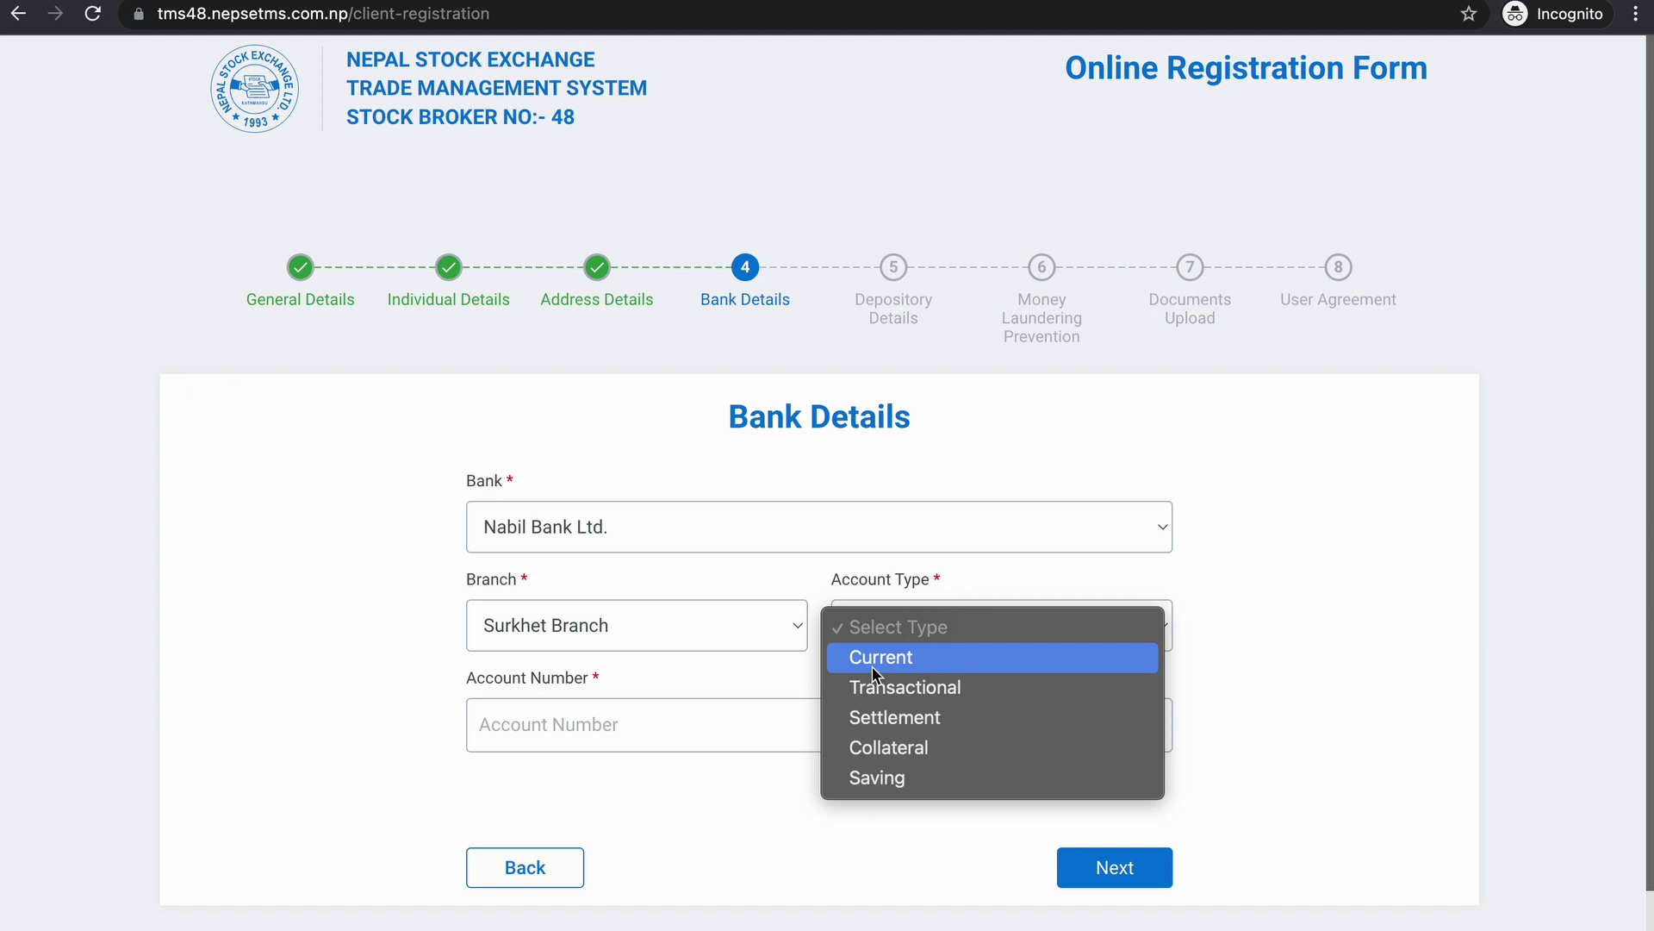
pyautogui.click(866, 663)
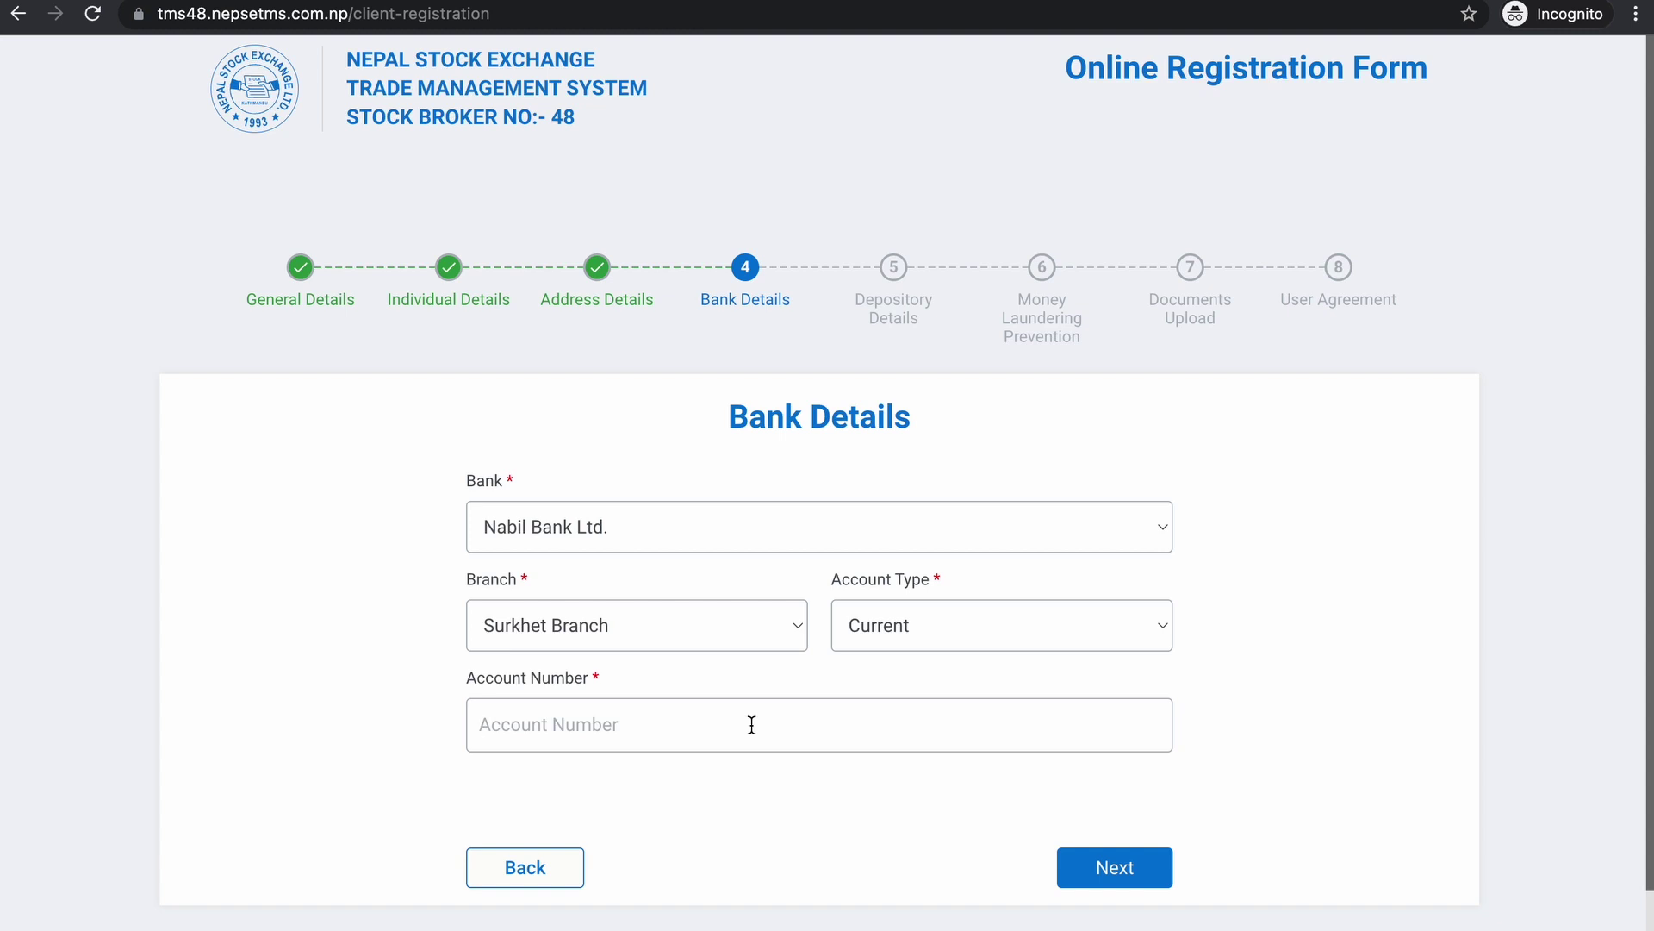
pyautogui.click(1142, 878)
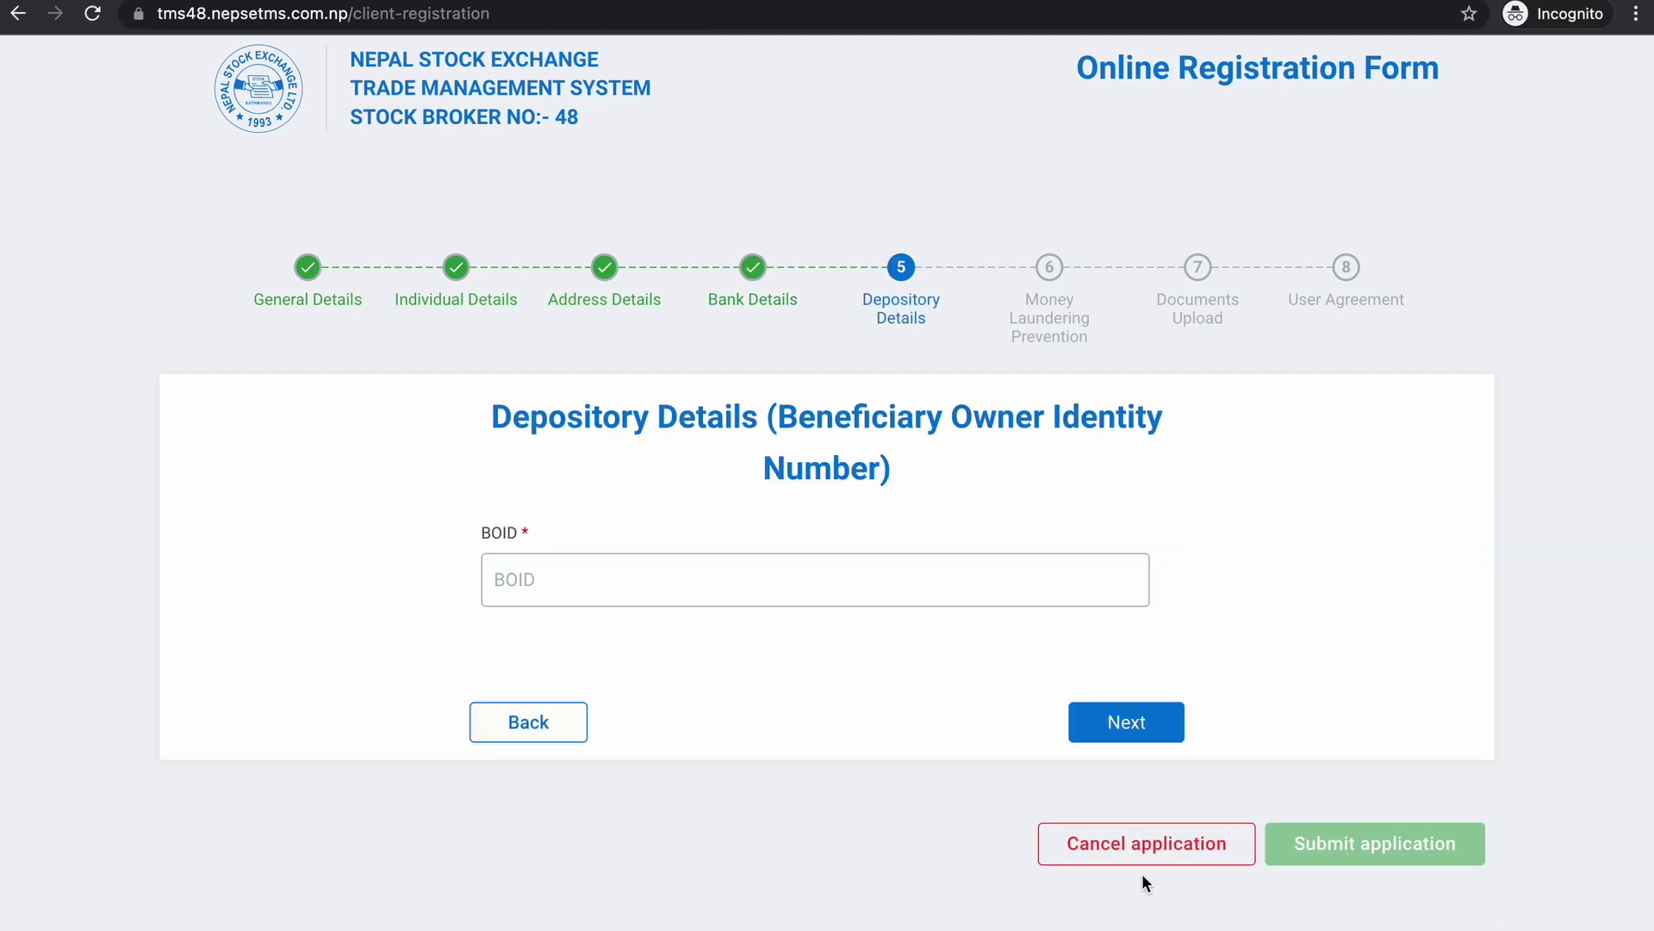
# - Leave the BOID field empty and continue to Money Laundering Prevention
pyautogui.click(708, 584)
pyautogui.click(1134, 730)
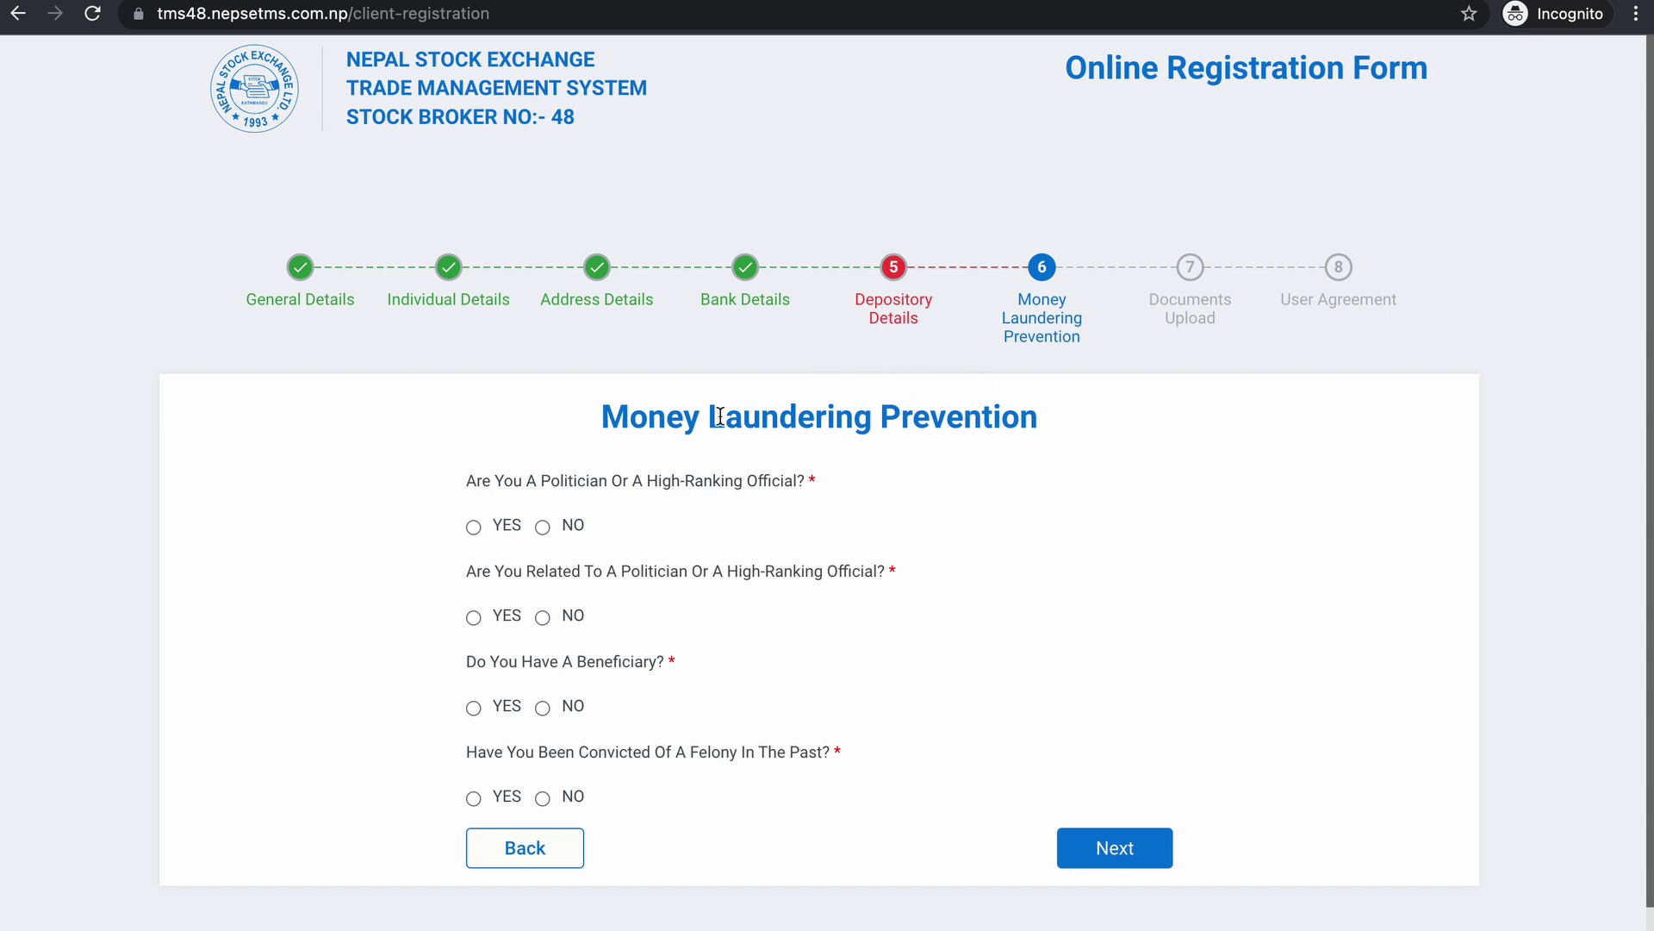
# - Answer NO to the politician, relative, beneficiary and felony questions, then continue to Documents Upload
pyautogui.click(543, 527)
pyautogui.click(543, 617)
pyautogui.click(543, 707)
pyautogui.click(543, 798)
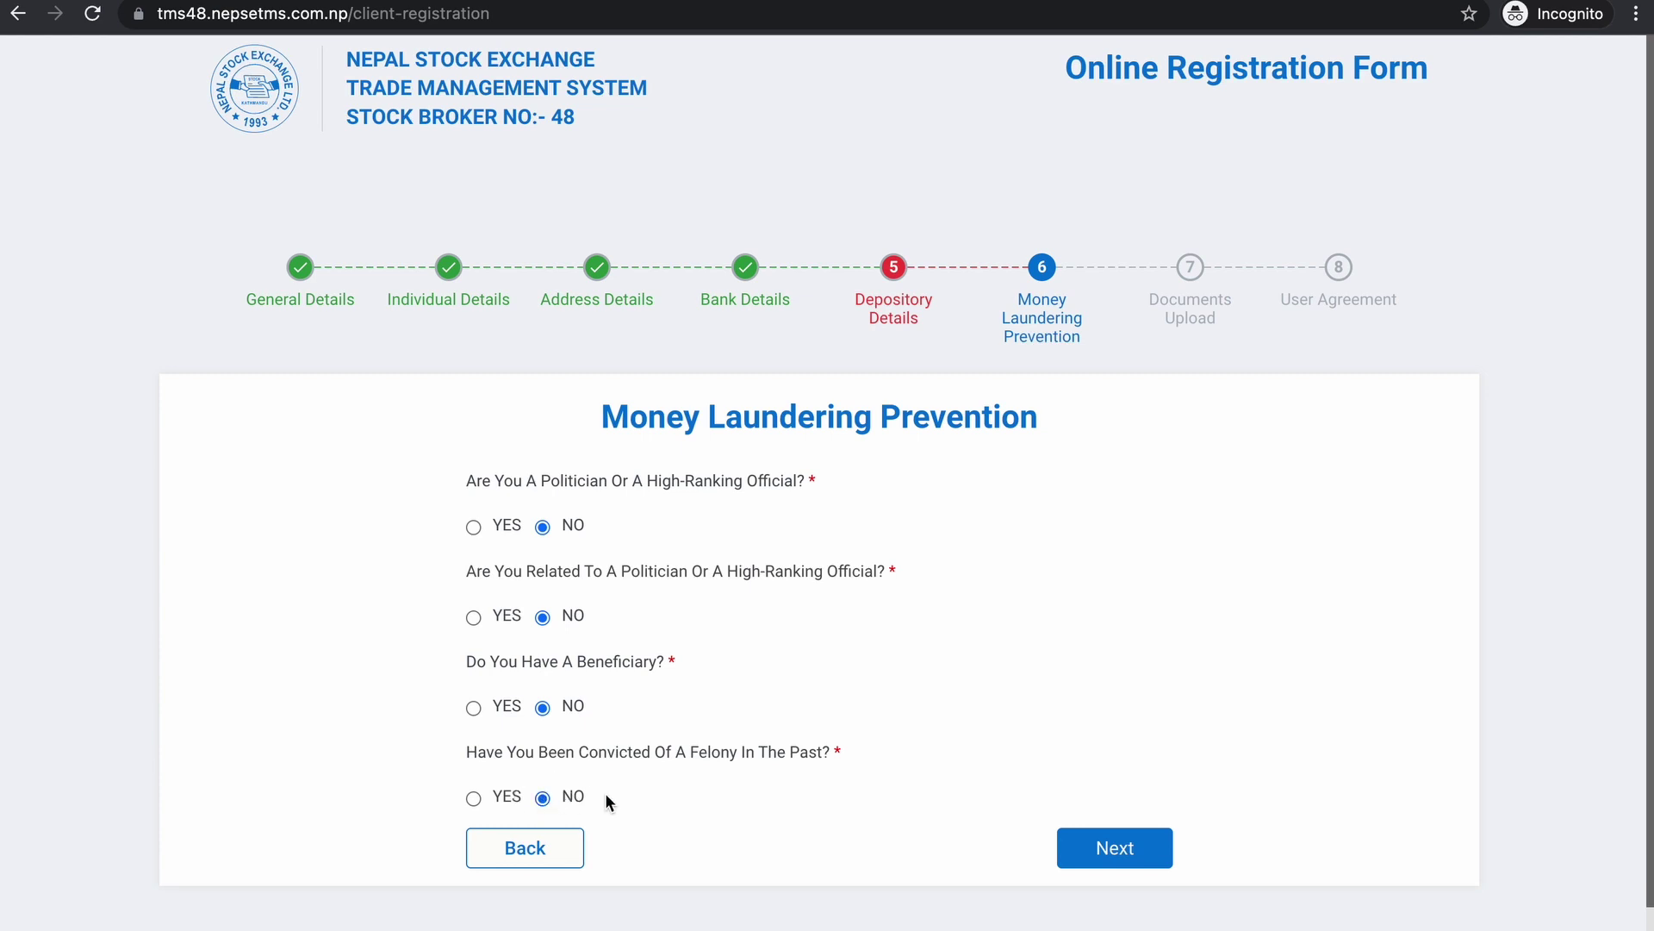
pyautogui.click(1103, 853)
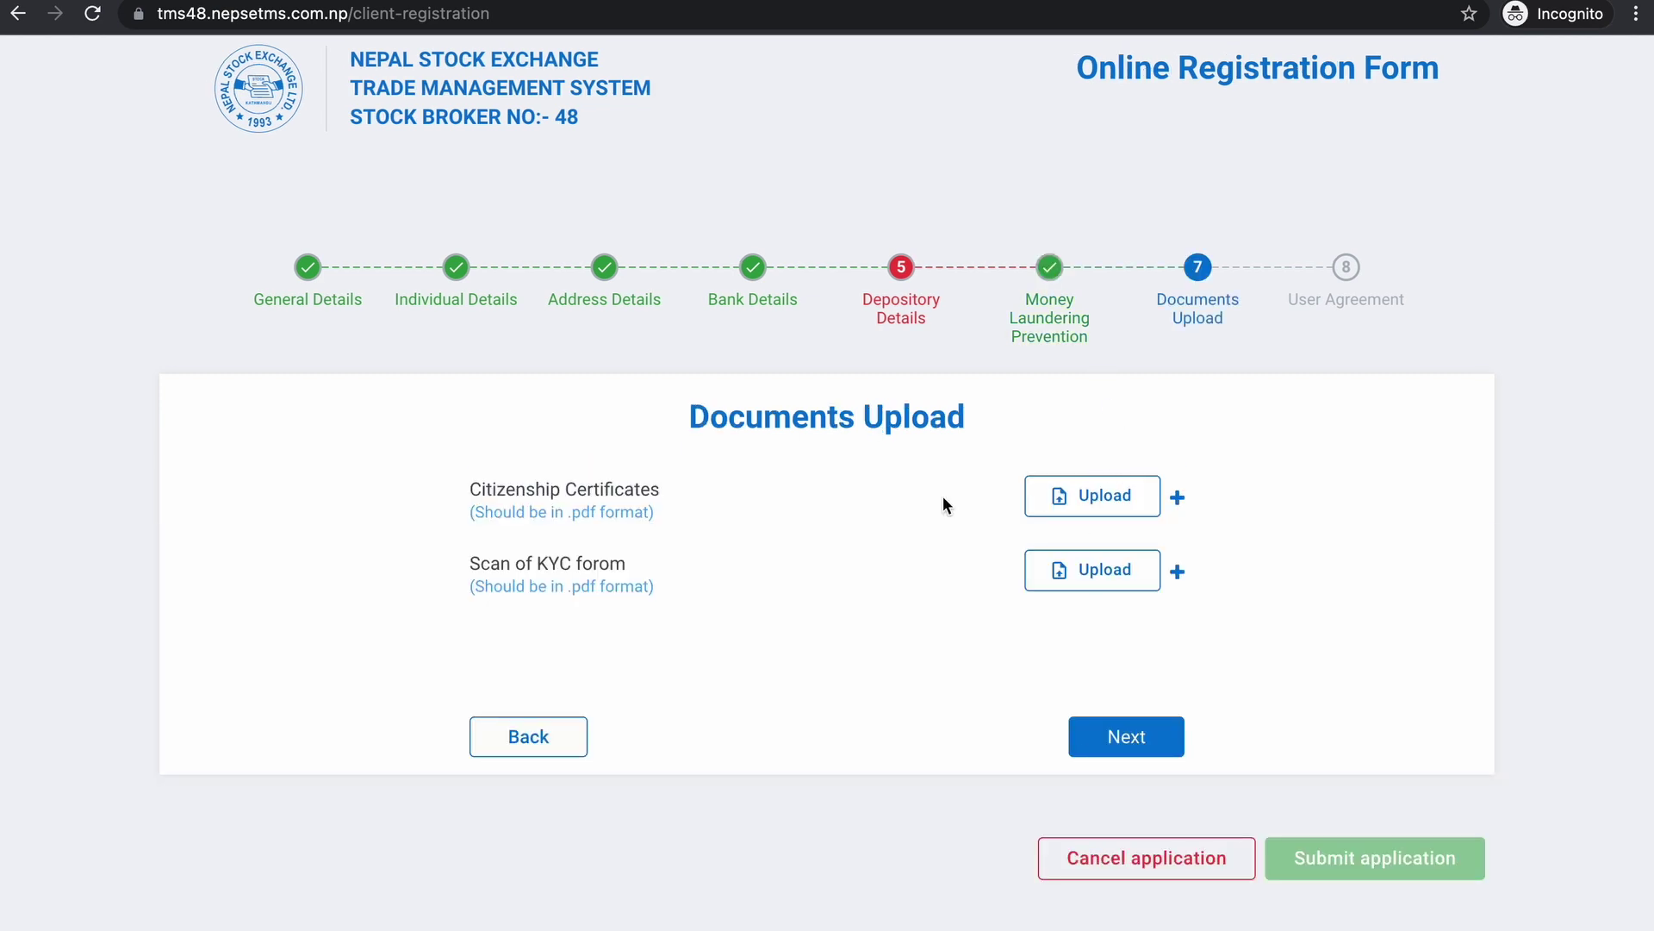
# - Highlight the Citizenship Certificates and Scan of KYC form upload requirements
pyautogui.moveTo(470, 490); pyautogui.dragTo(672, 482)
pyautogui.click(679, 483)
pyautogui.moveTo(471, 564); pyautogui.dragTo(664, 566)
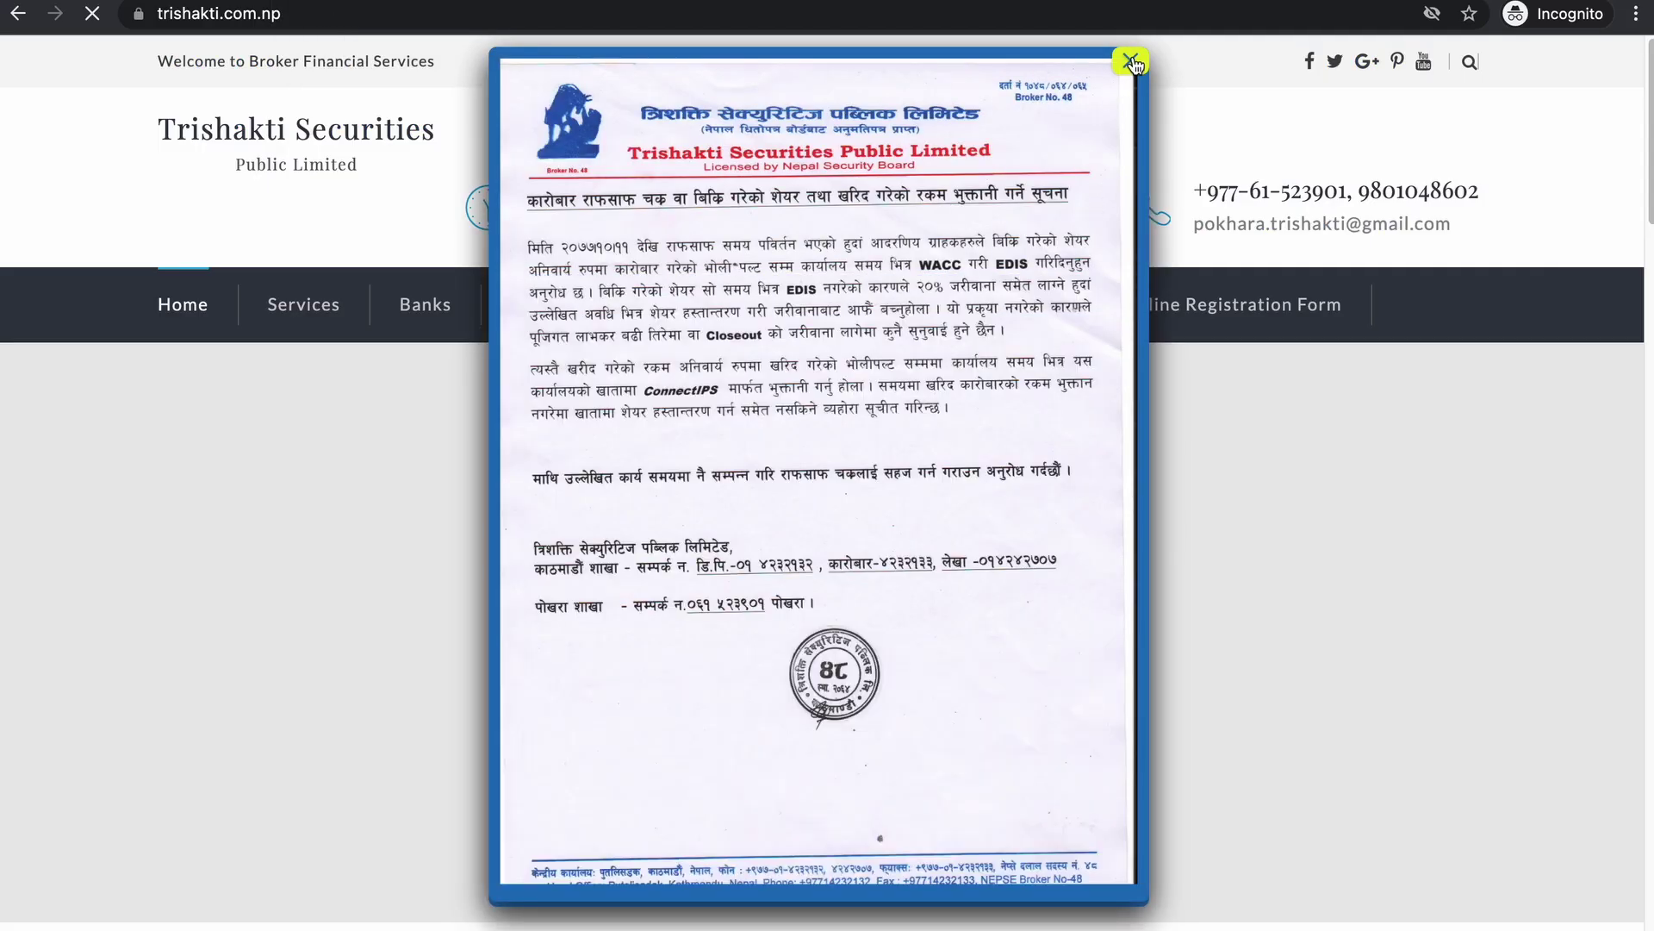
# - Dismiss both Trishakti notice popups and bring up the Downloads menu
pyautogui.click(1131, 61)
pyautogui.click(1132, 61)
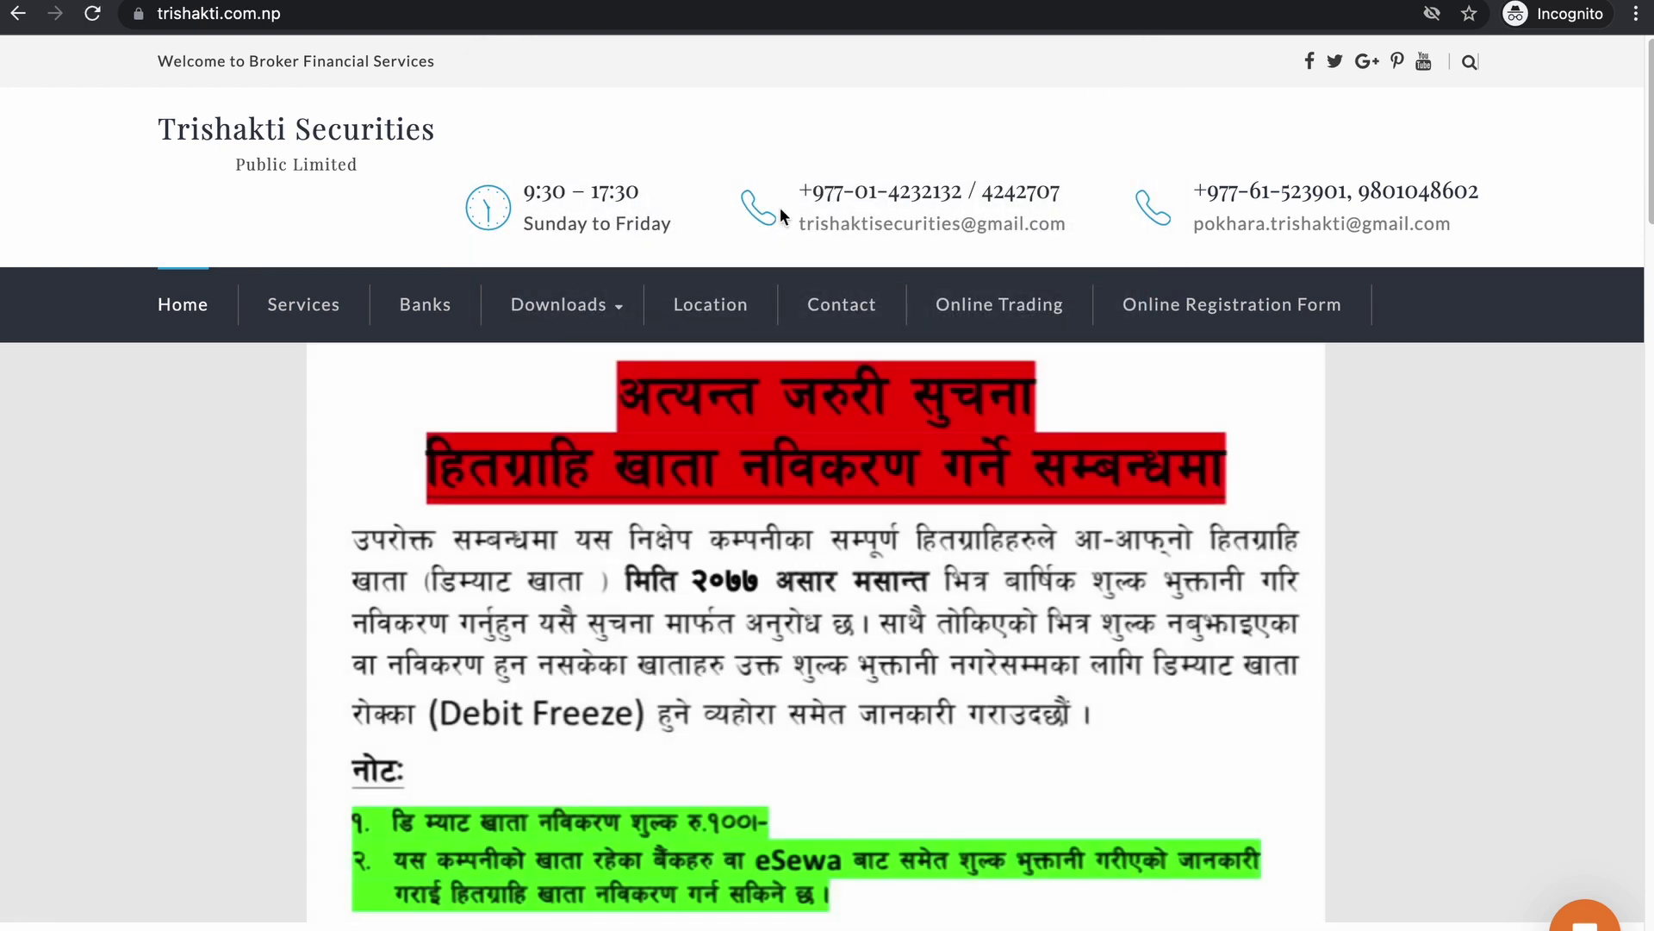
pyautogui.moveTo(547, 301)
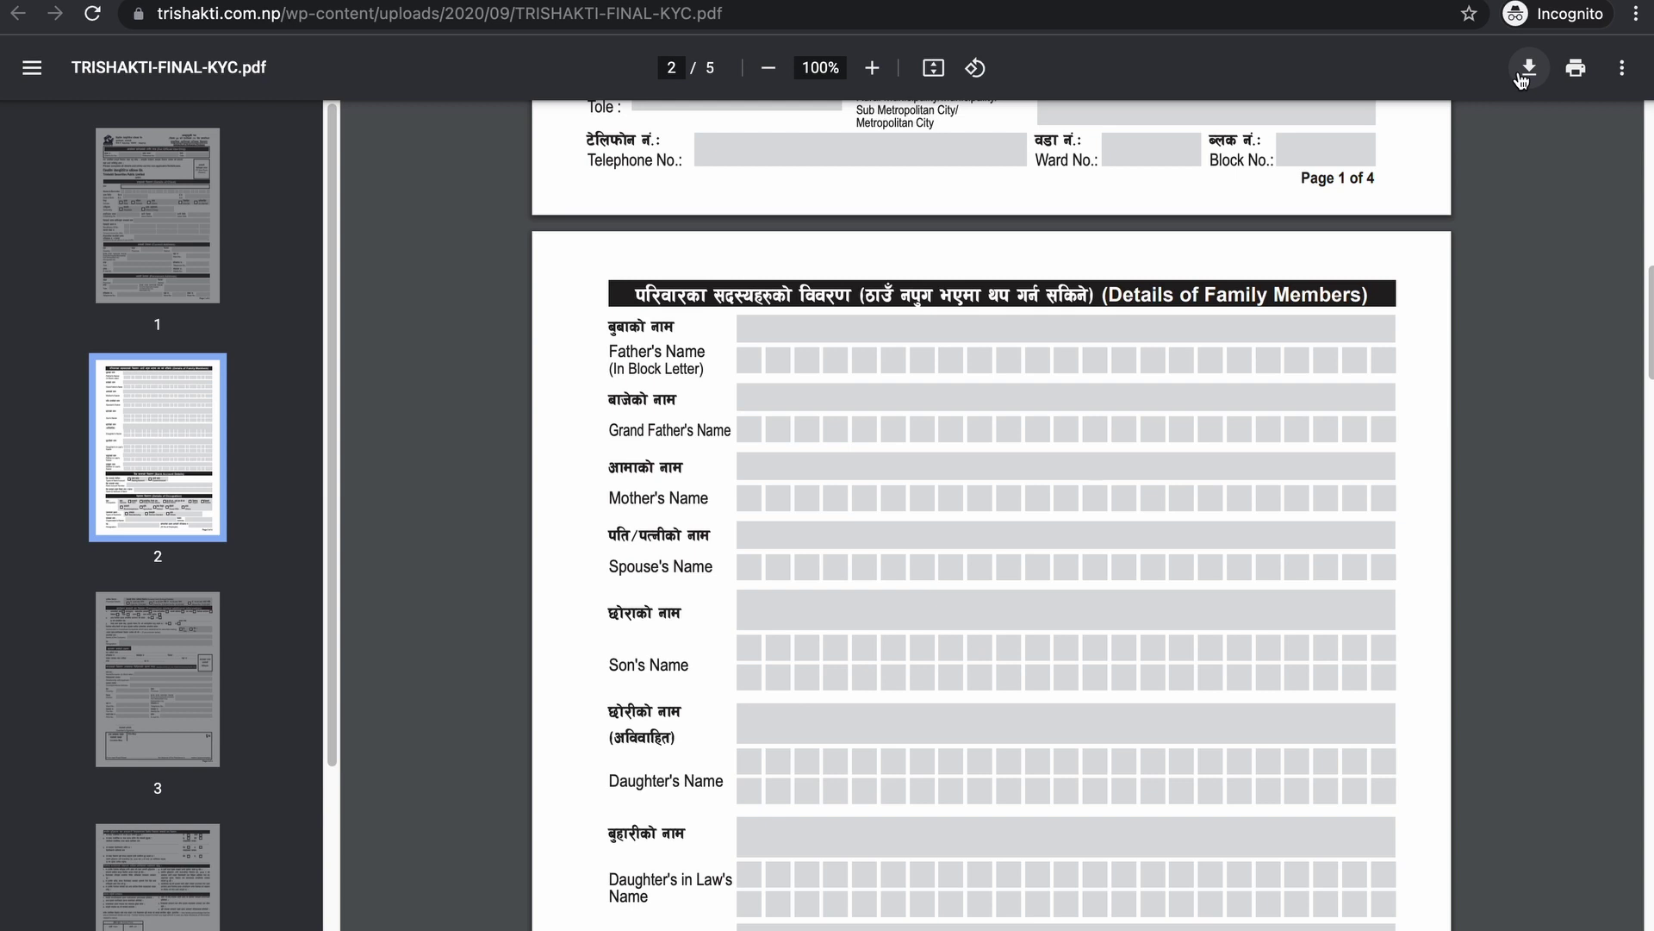
# - Download the TRISHAKTI-FINAL-KYC PDF to Downloads, then scroll its pages and back to page 1
pyautogui.click(1519, 82)
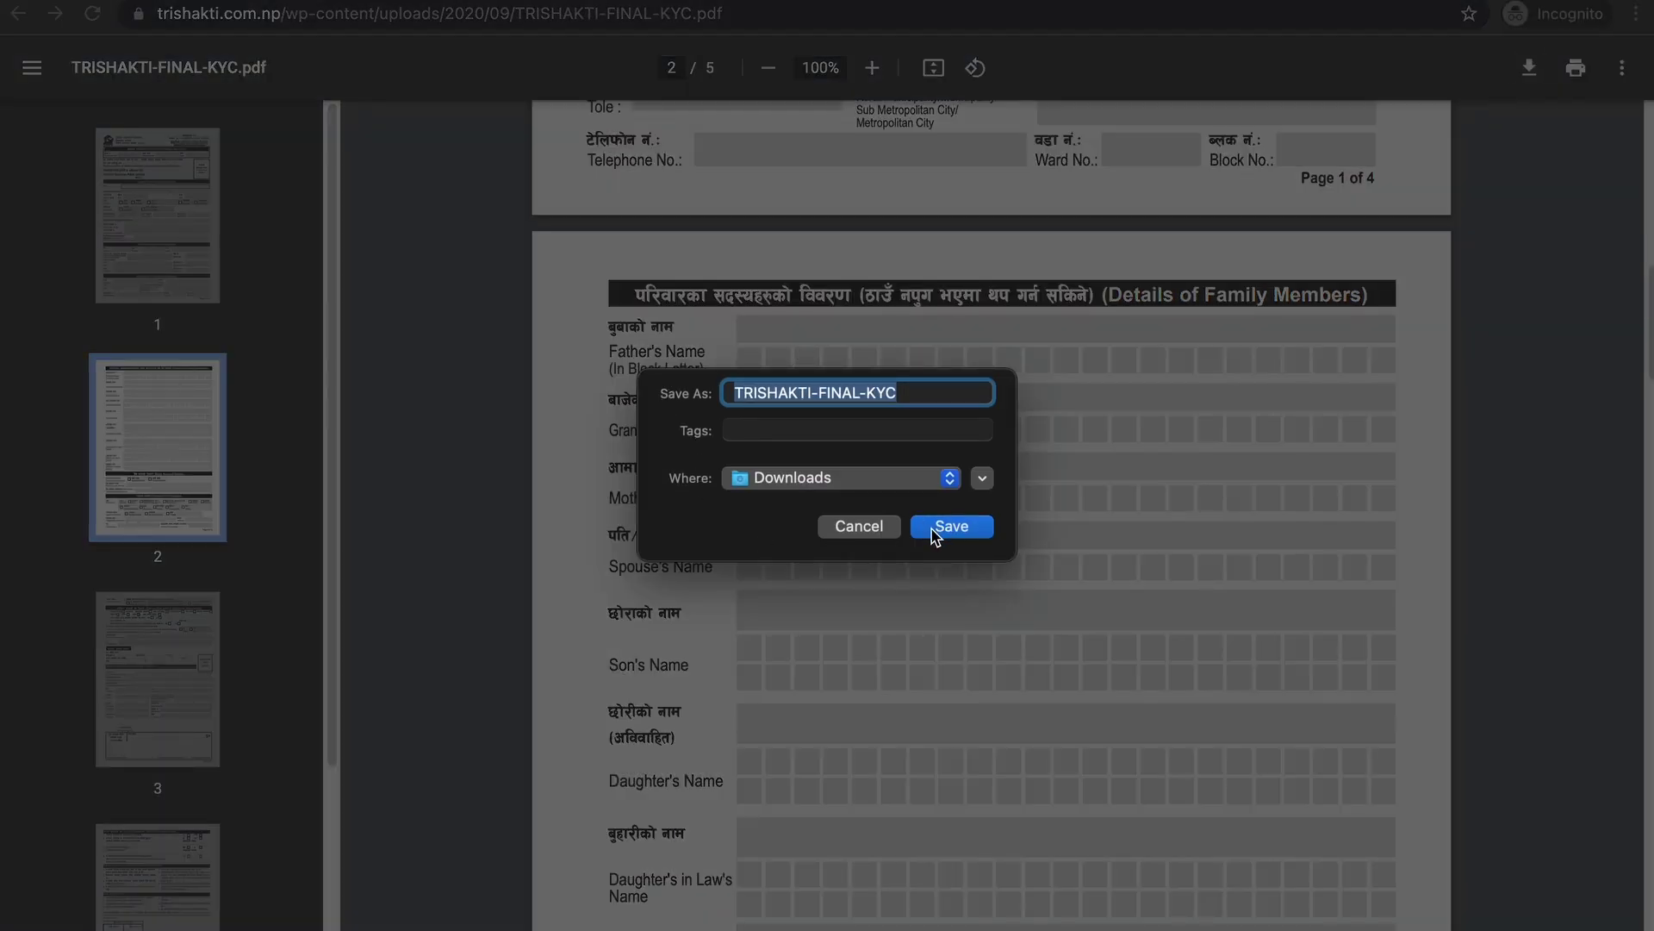
pyautogui.click(950, 527)
pyautogui.scroll(-15, 915, 522)
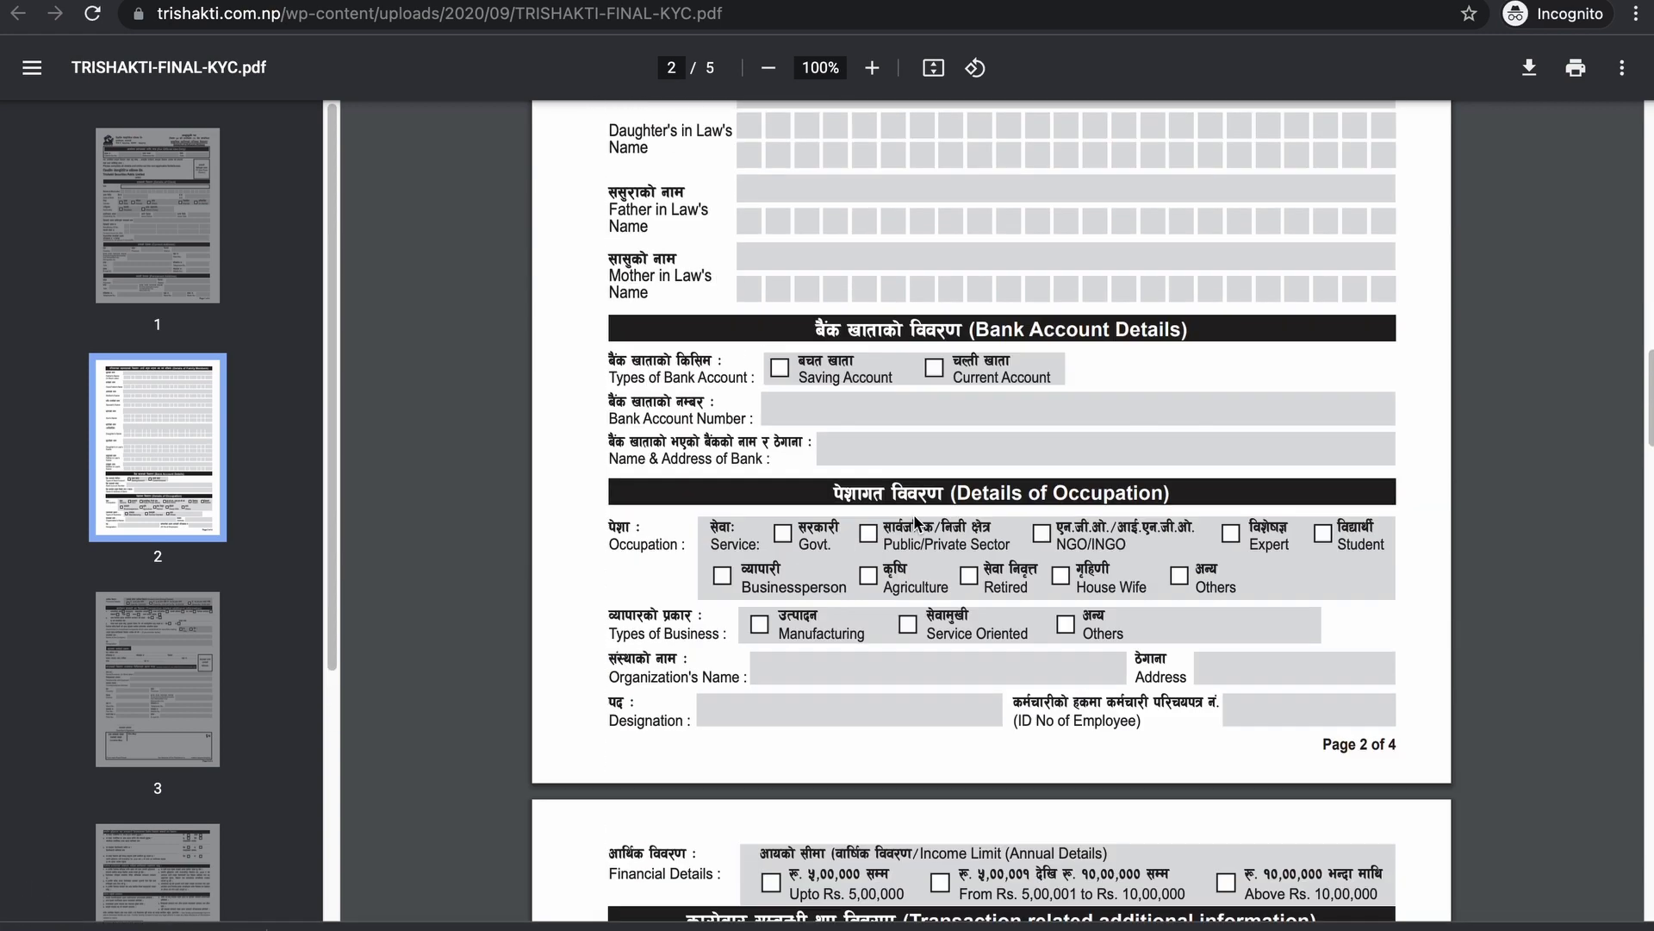
pyautogui.scroll(-20, 913, 514)
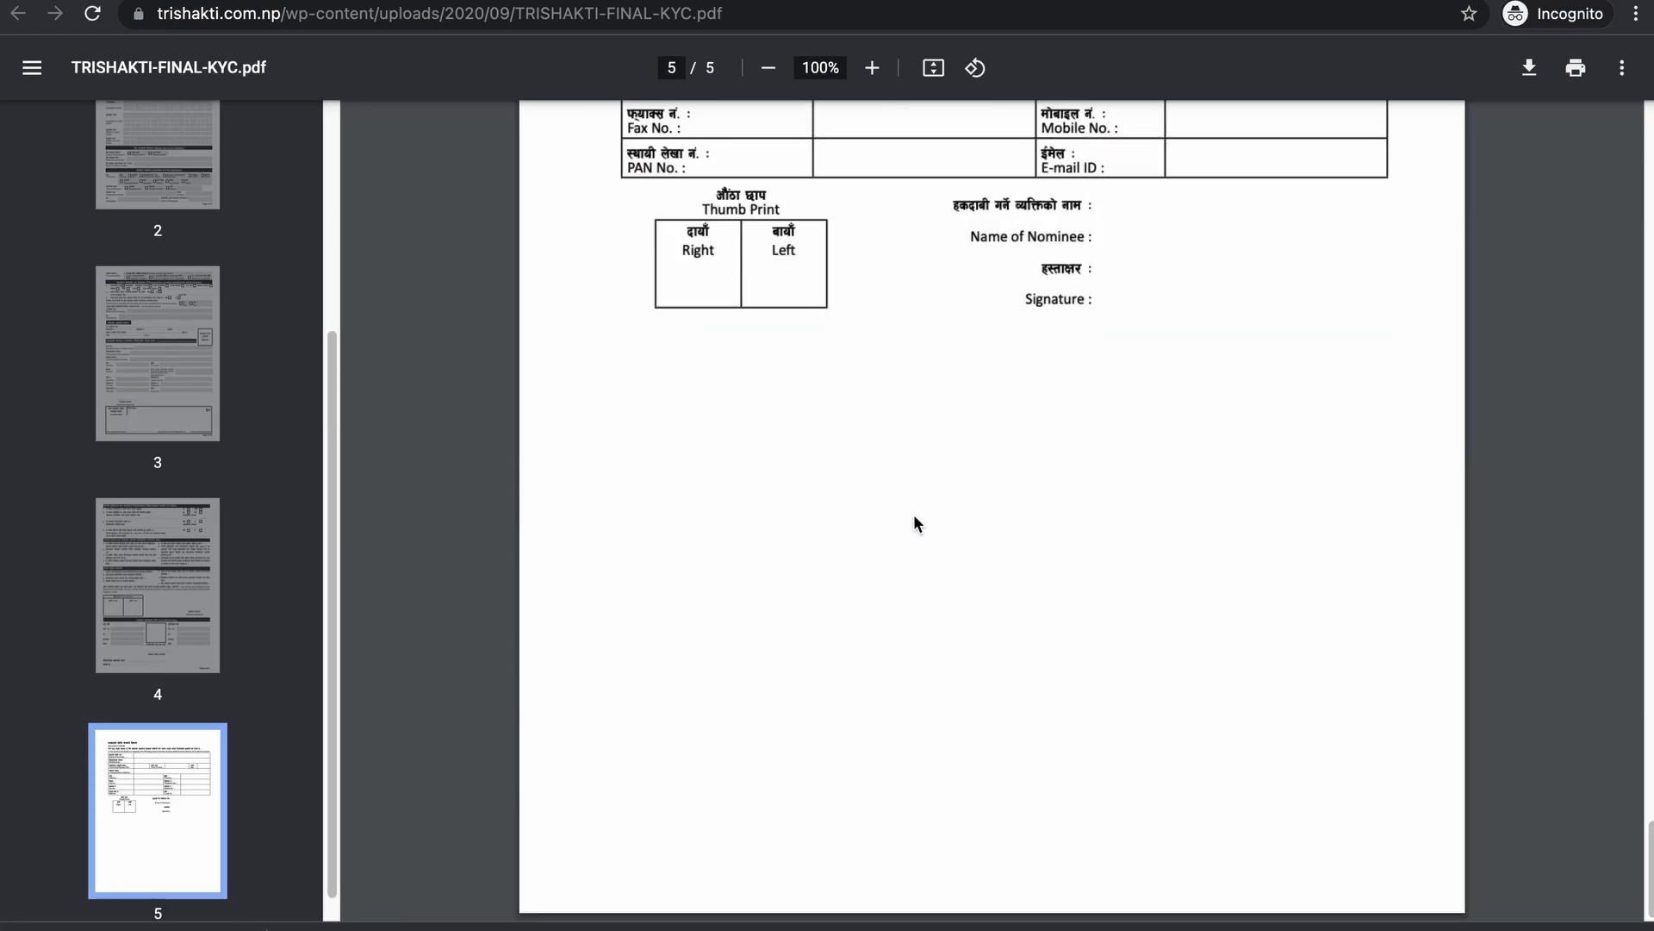
pyautogui.scroll(10, 913, 514)
pyautogui.scroll(20, 913, 514)
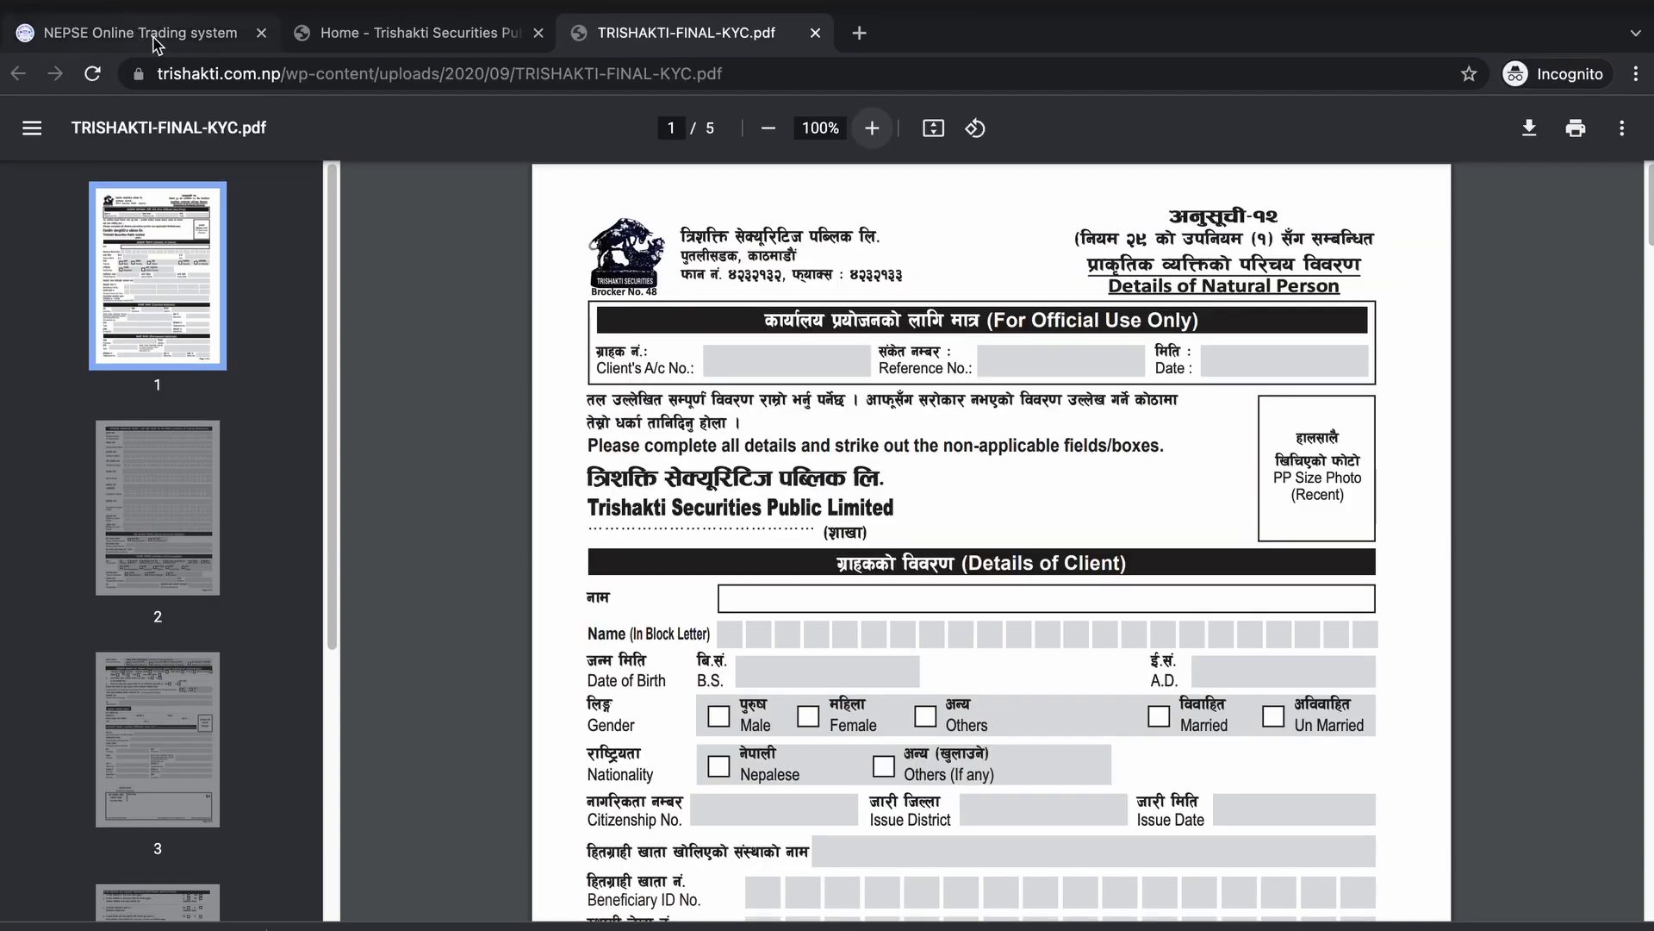
# - Go back to the tms48 client-registration tab with the User Agreement and Submit application button
pyautogui.click(155, 15)
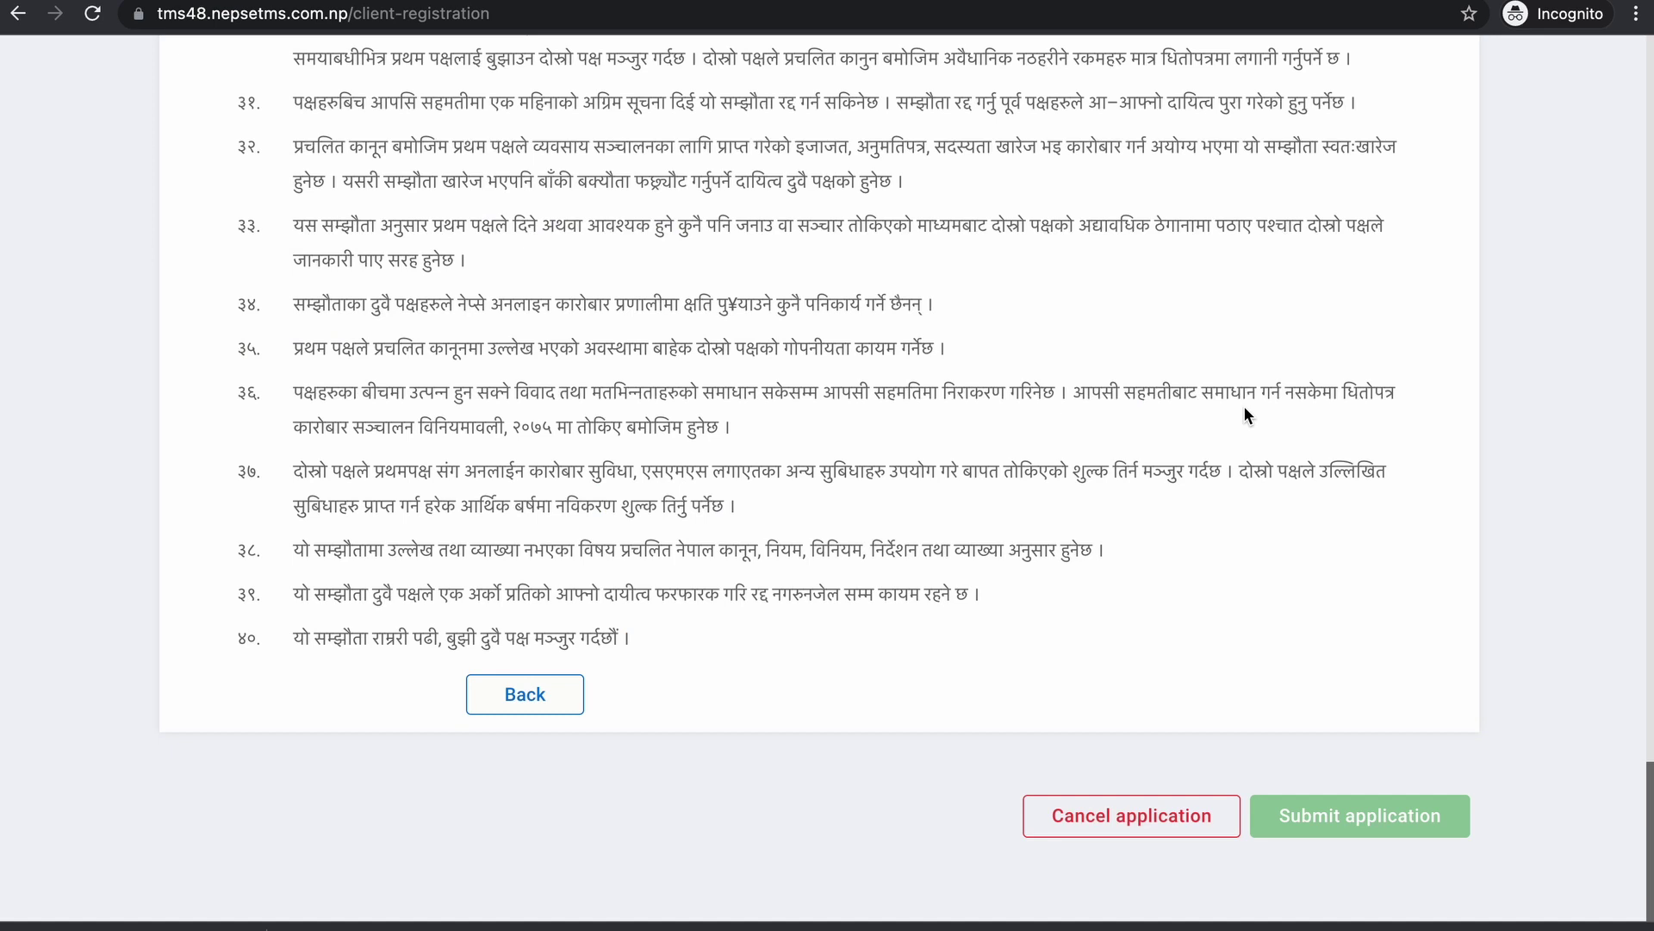